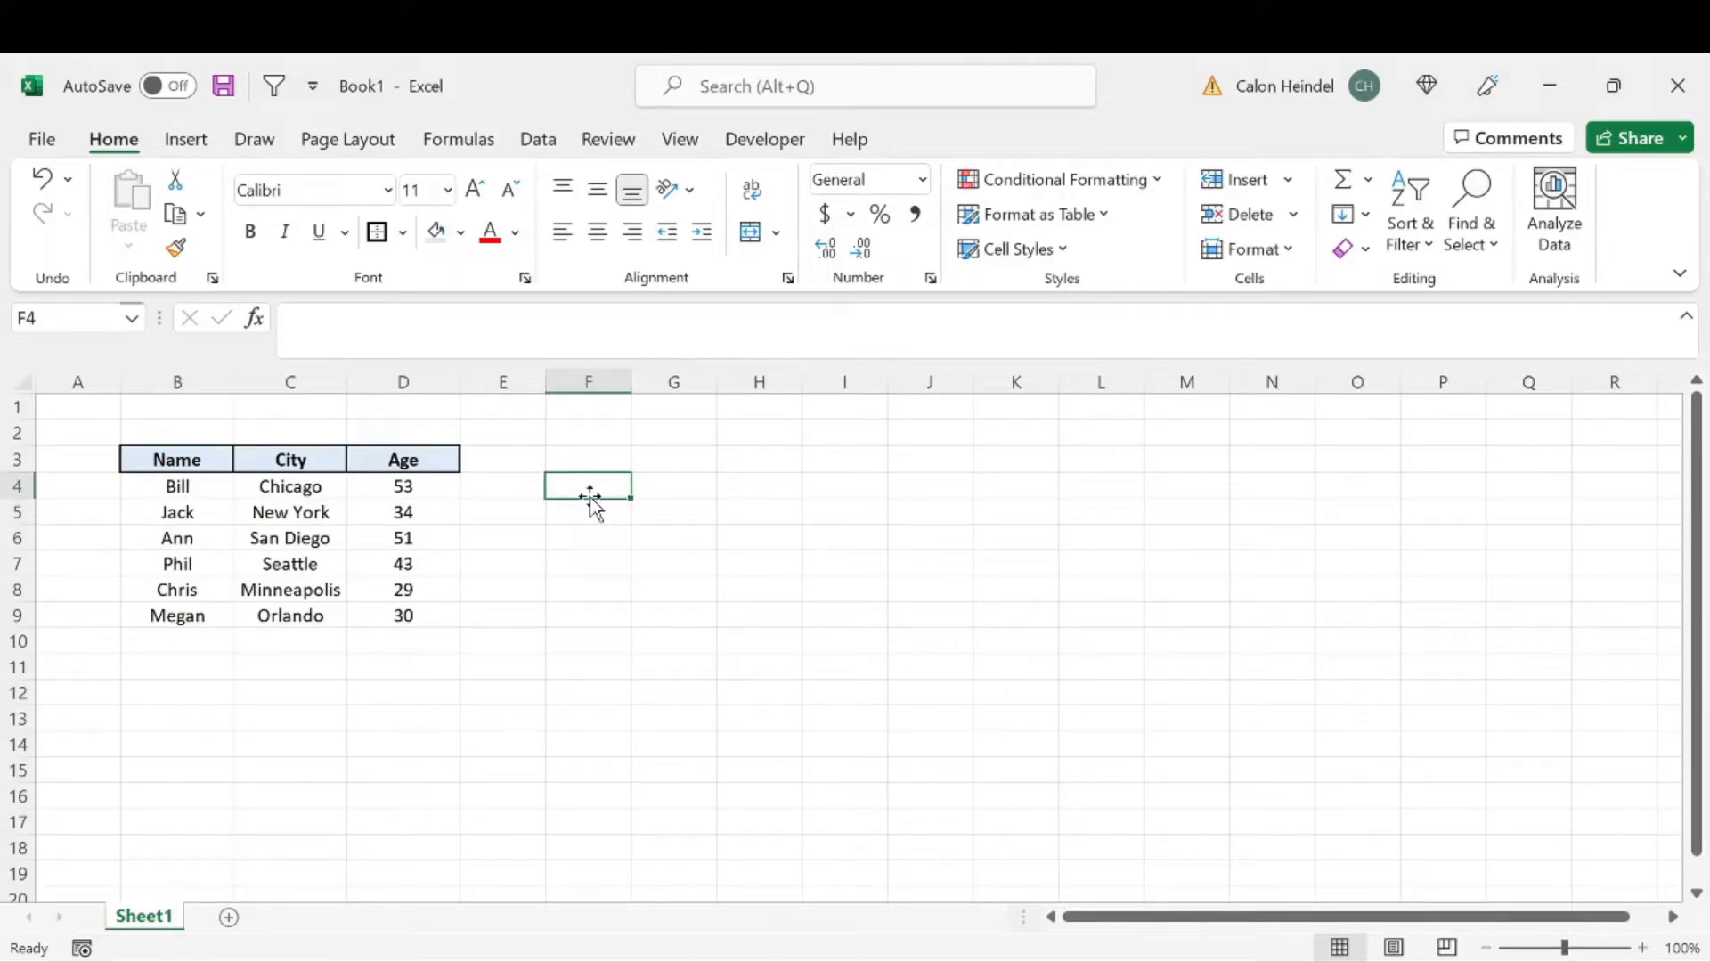
pyautogui.write('=vl')
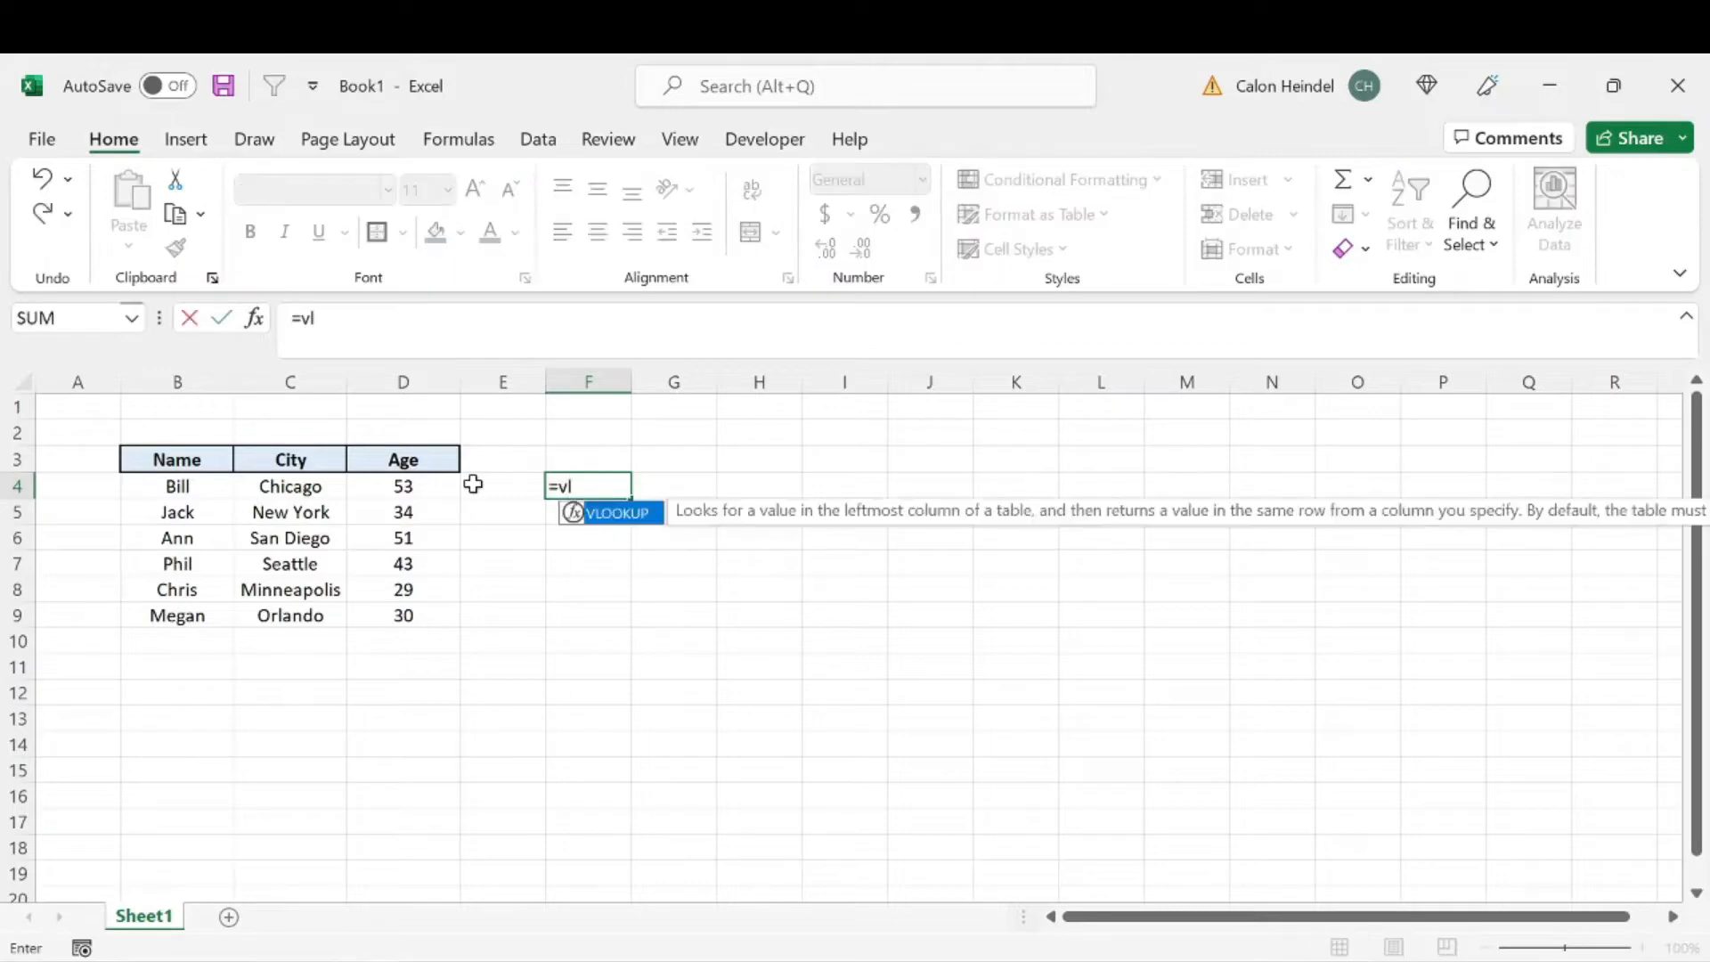
pyautogui.press('Tab')
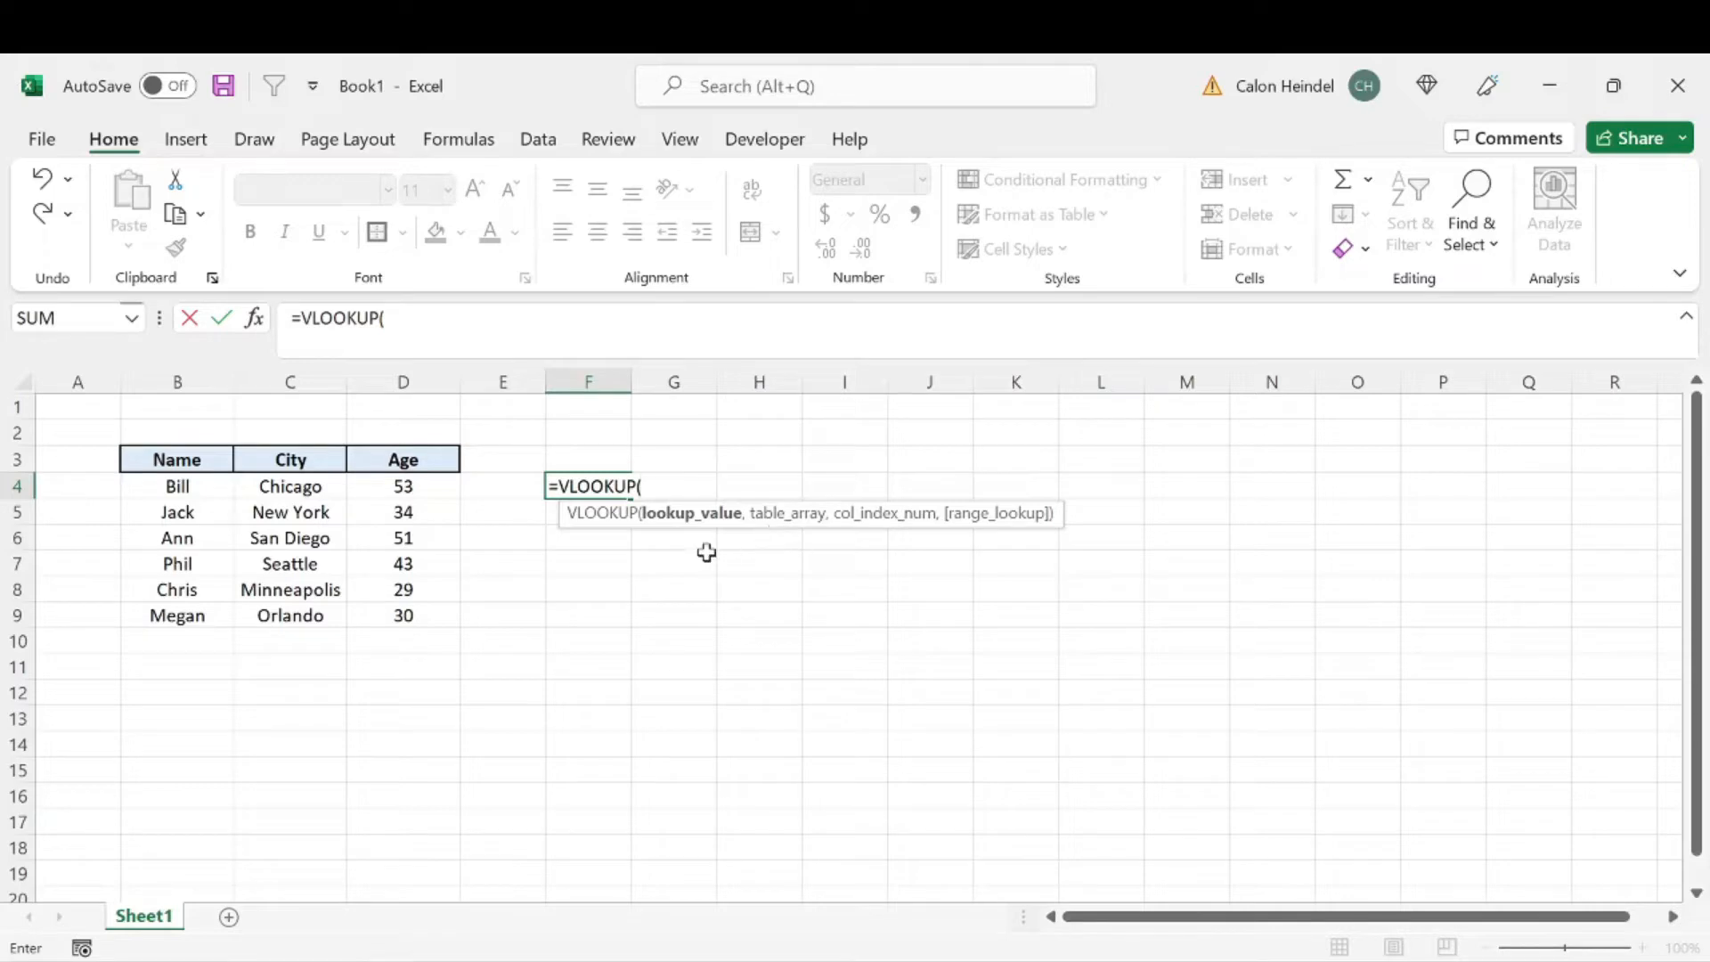
pyautogui.press('Escape')
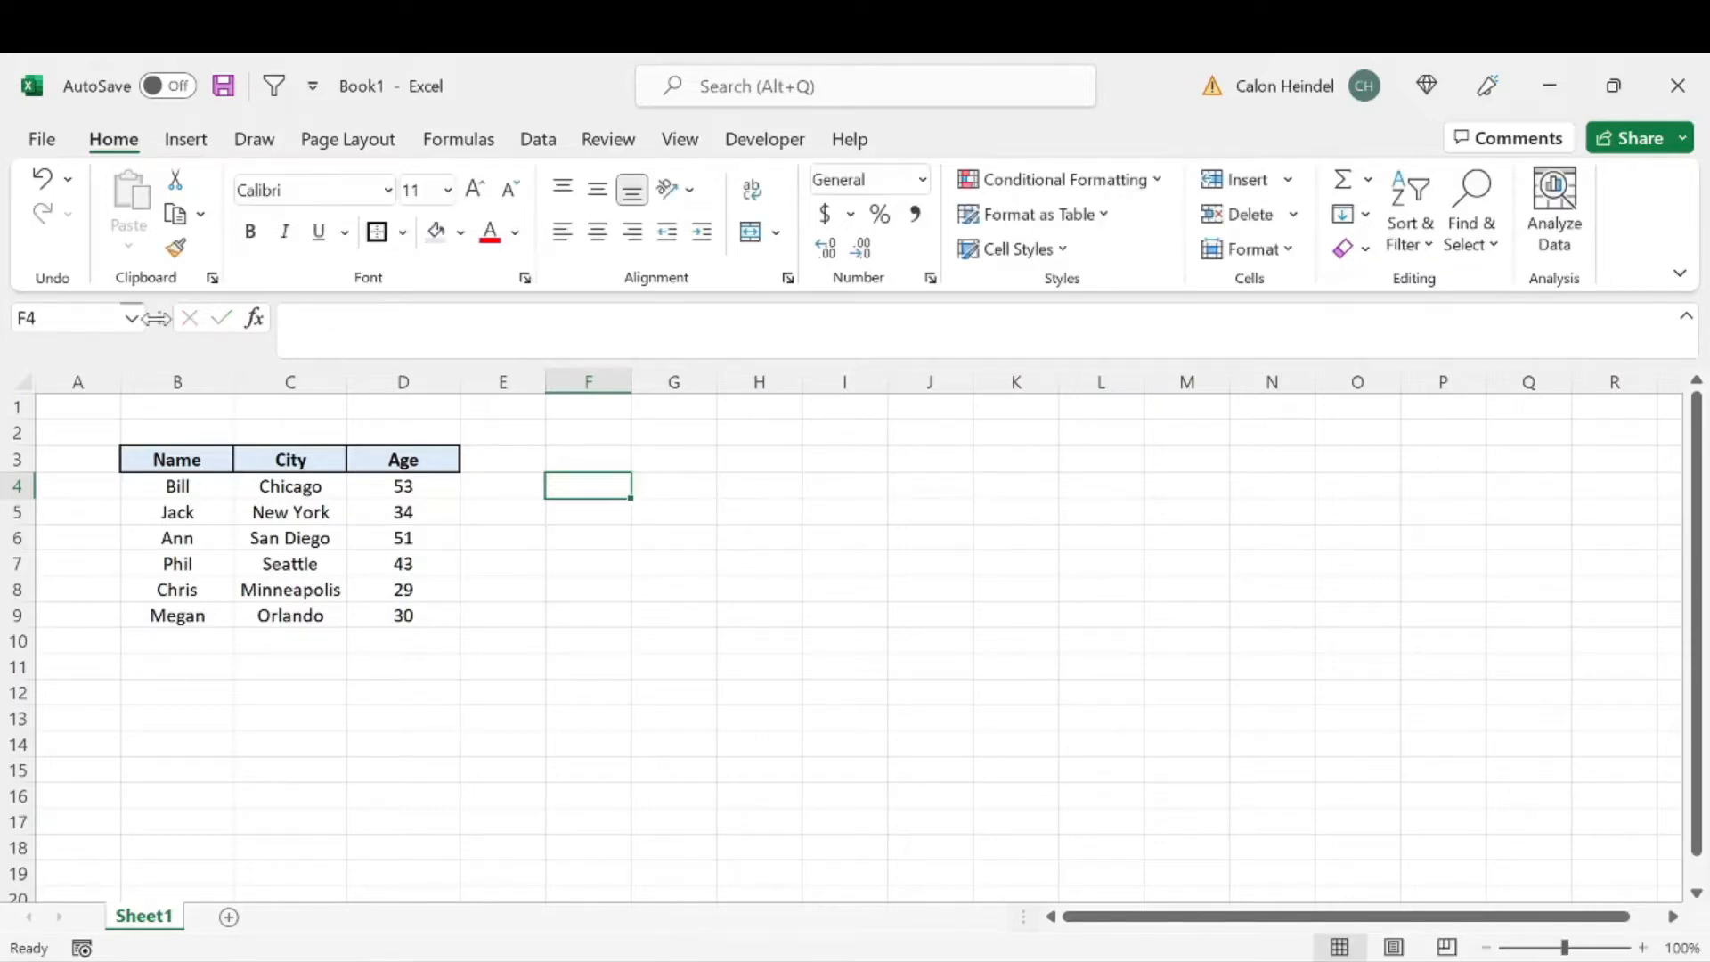
# Step: Enter the name from the table's first data row in F4 as the lookup value
pyautogui.write('Bi')
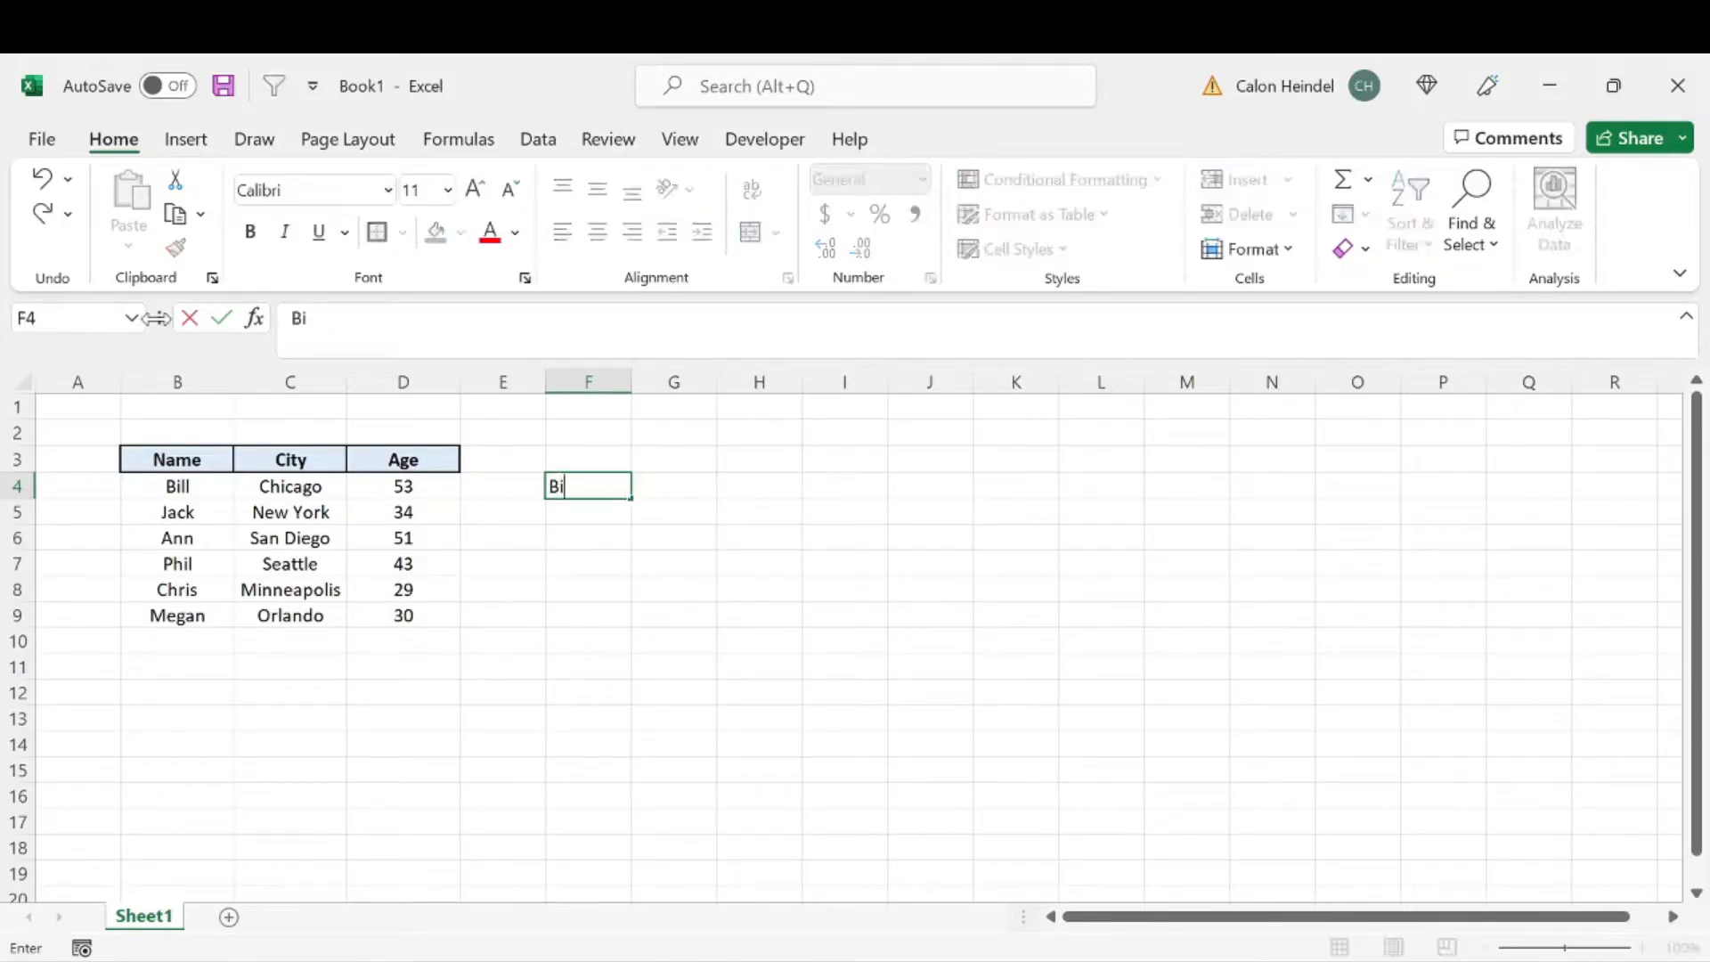
pyautogui.write('ll')
pyautogui.press('Return')
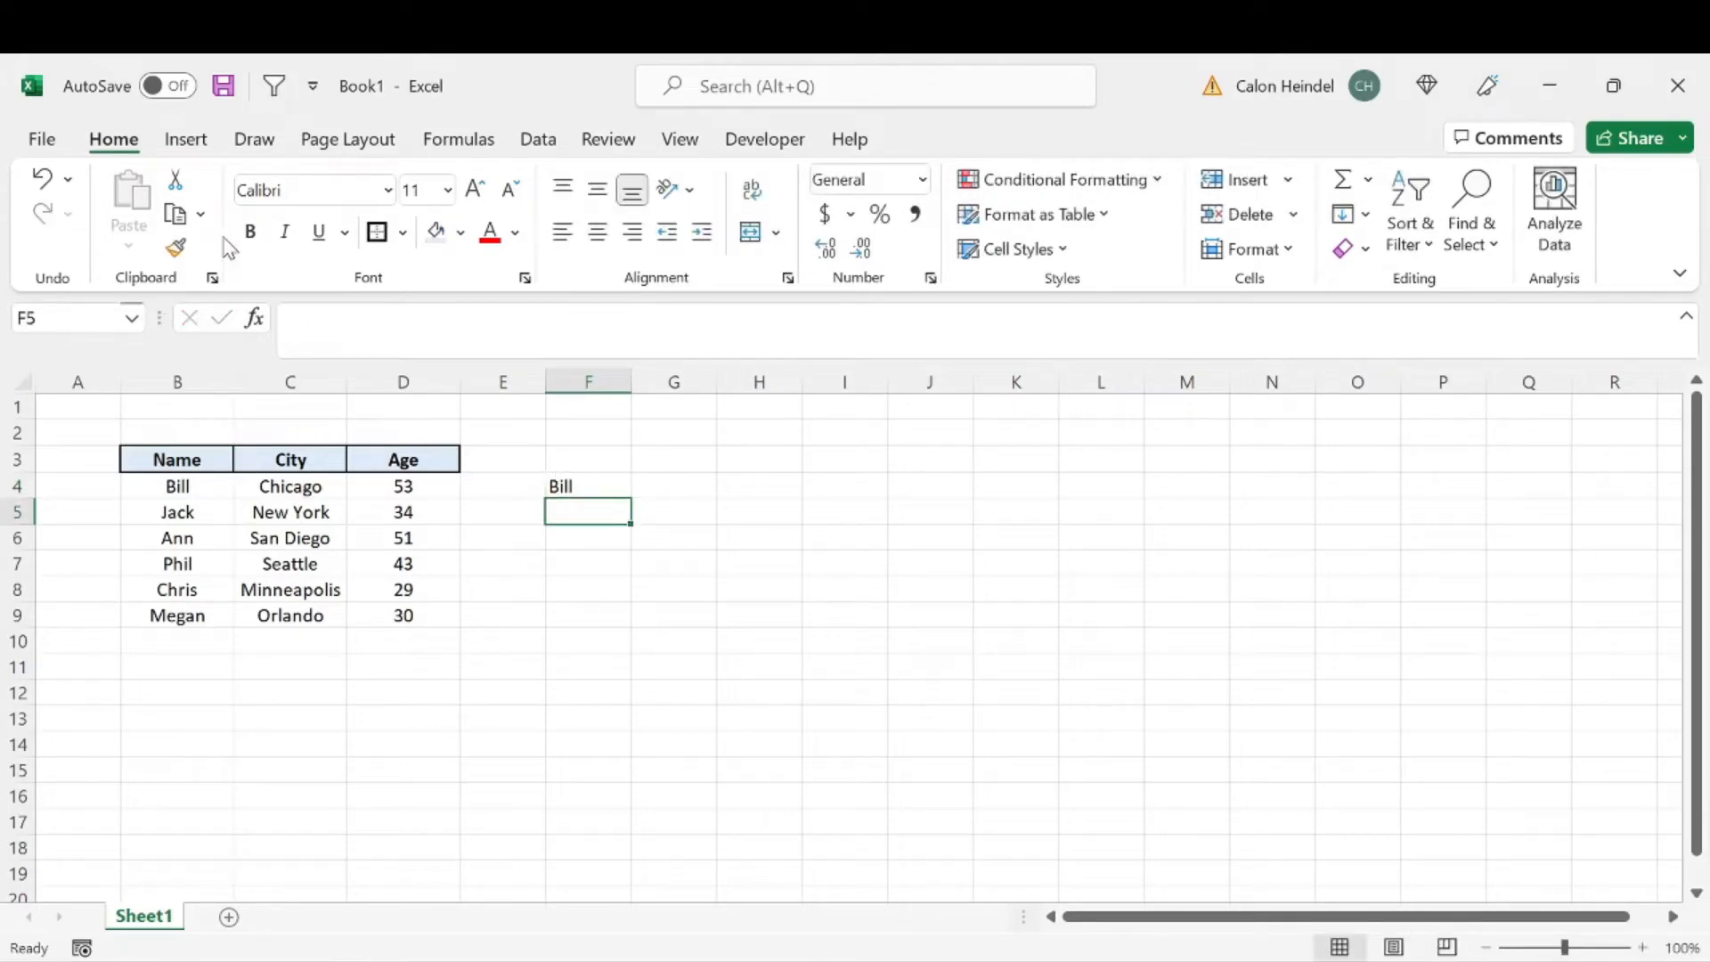
pyautogui.click(270, 488)
pyautogui.moveTo(172, 488); pyautogui.dragTo(392, 619)
pyautogui.click(259, 463)
pyautogui.click(206, 479)
pyautogui.click(306, 489)
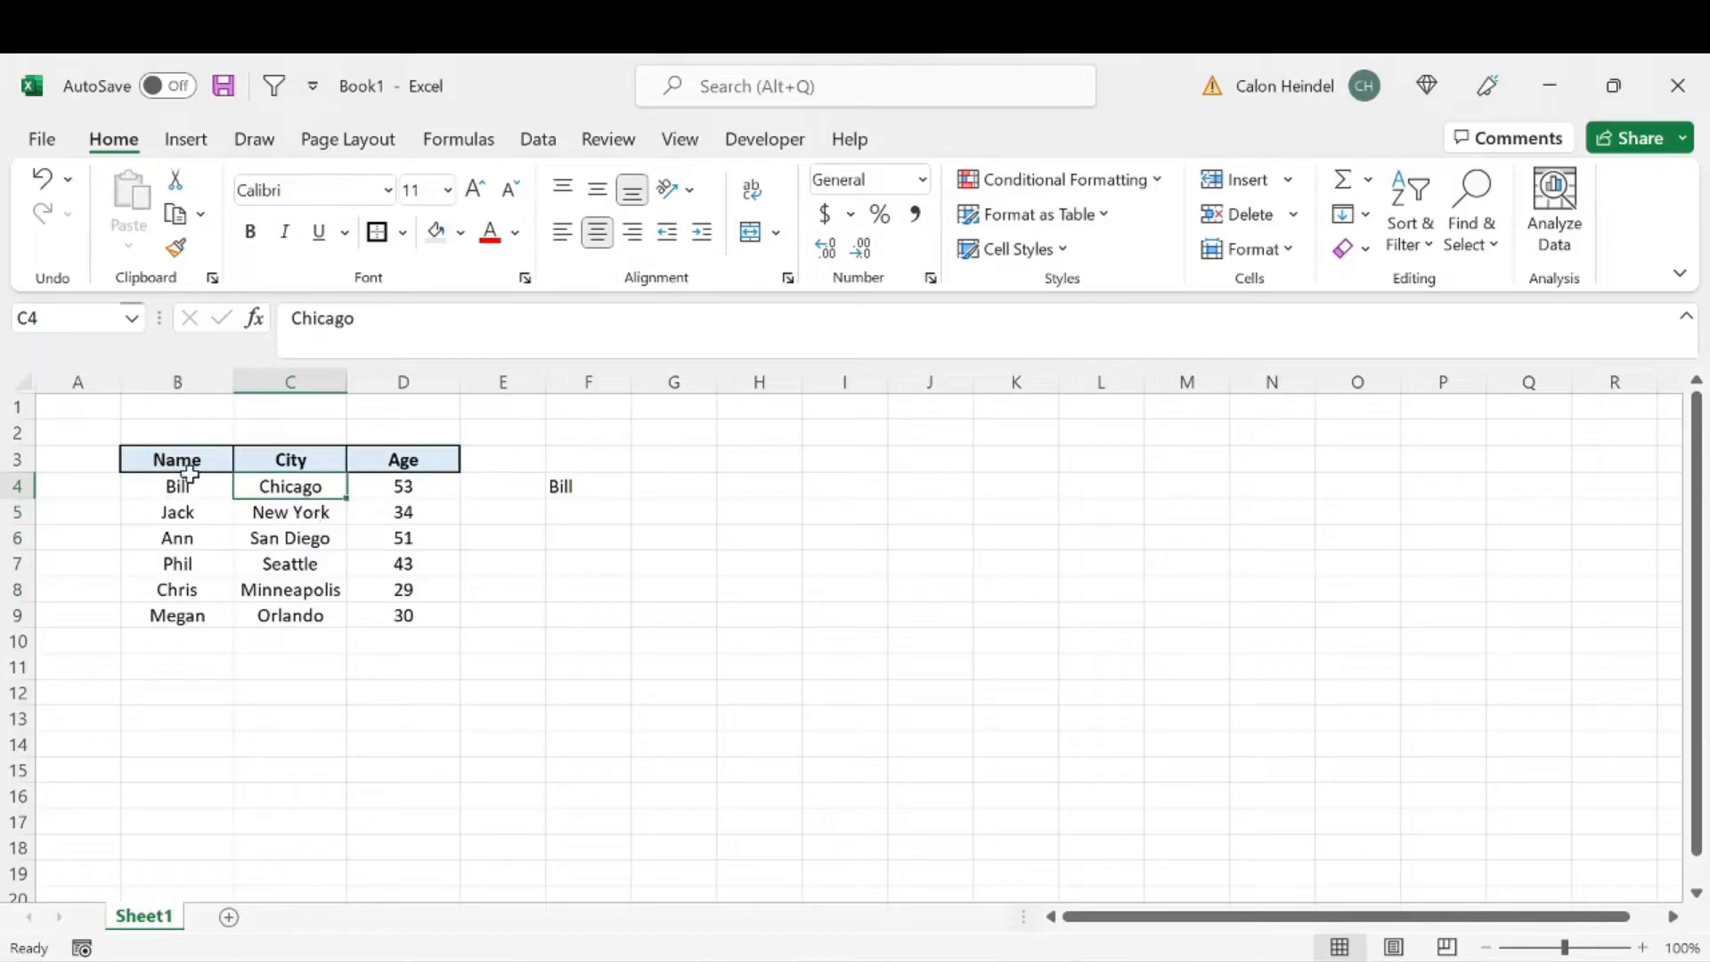
pyautogui.moveTo(181, 461); pyautogui.dragTo(431, 458)
pyautogui.click(203, 504)
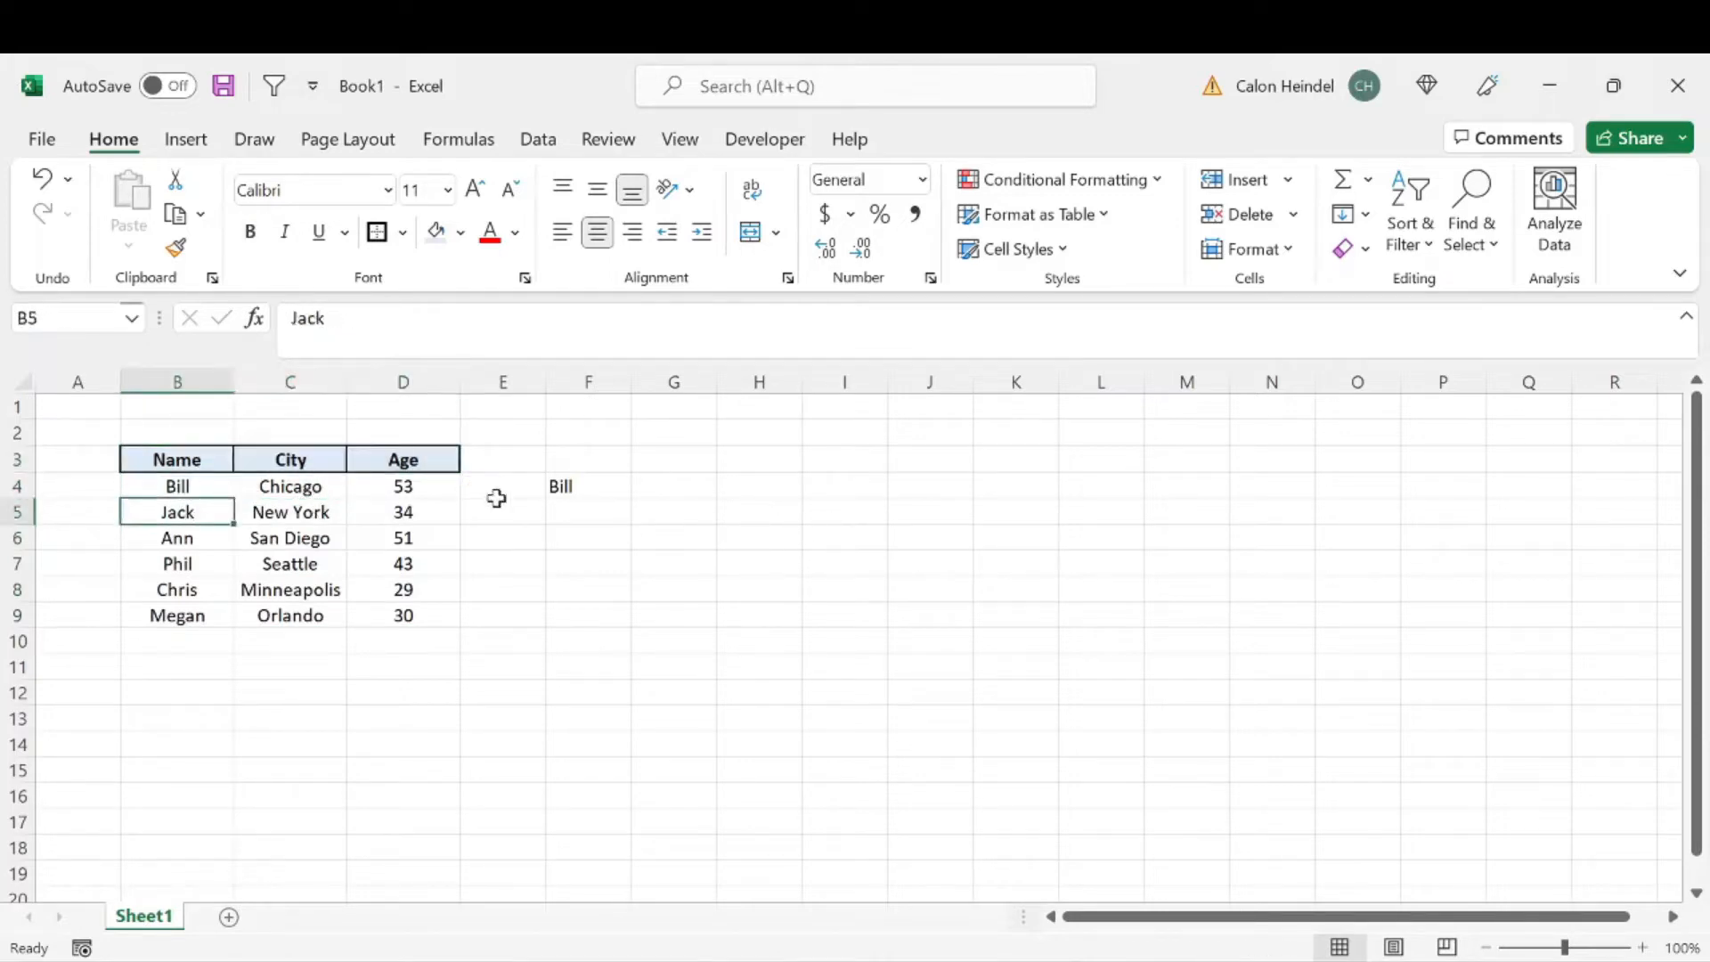
# Step: In F5, enter a VLOOKUP of F4 in B3:D9 that returns column 2 with an exact match (FALSE)
pyautogui.click(568, 506)
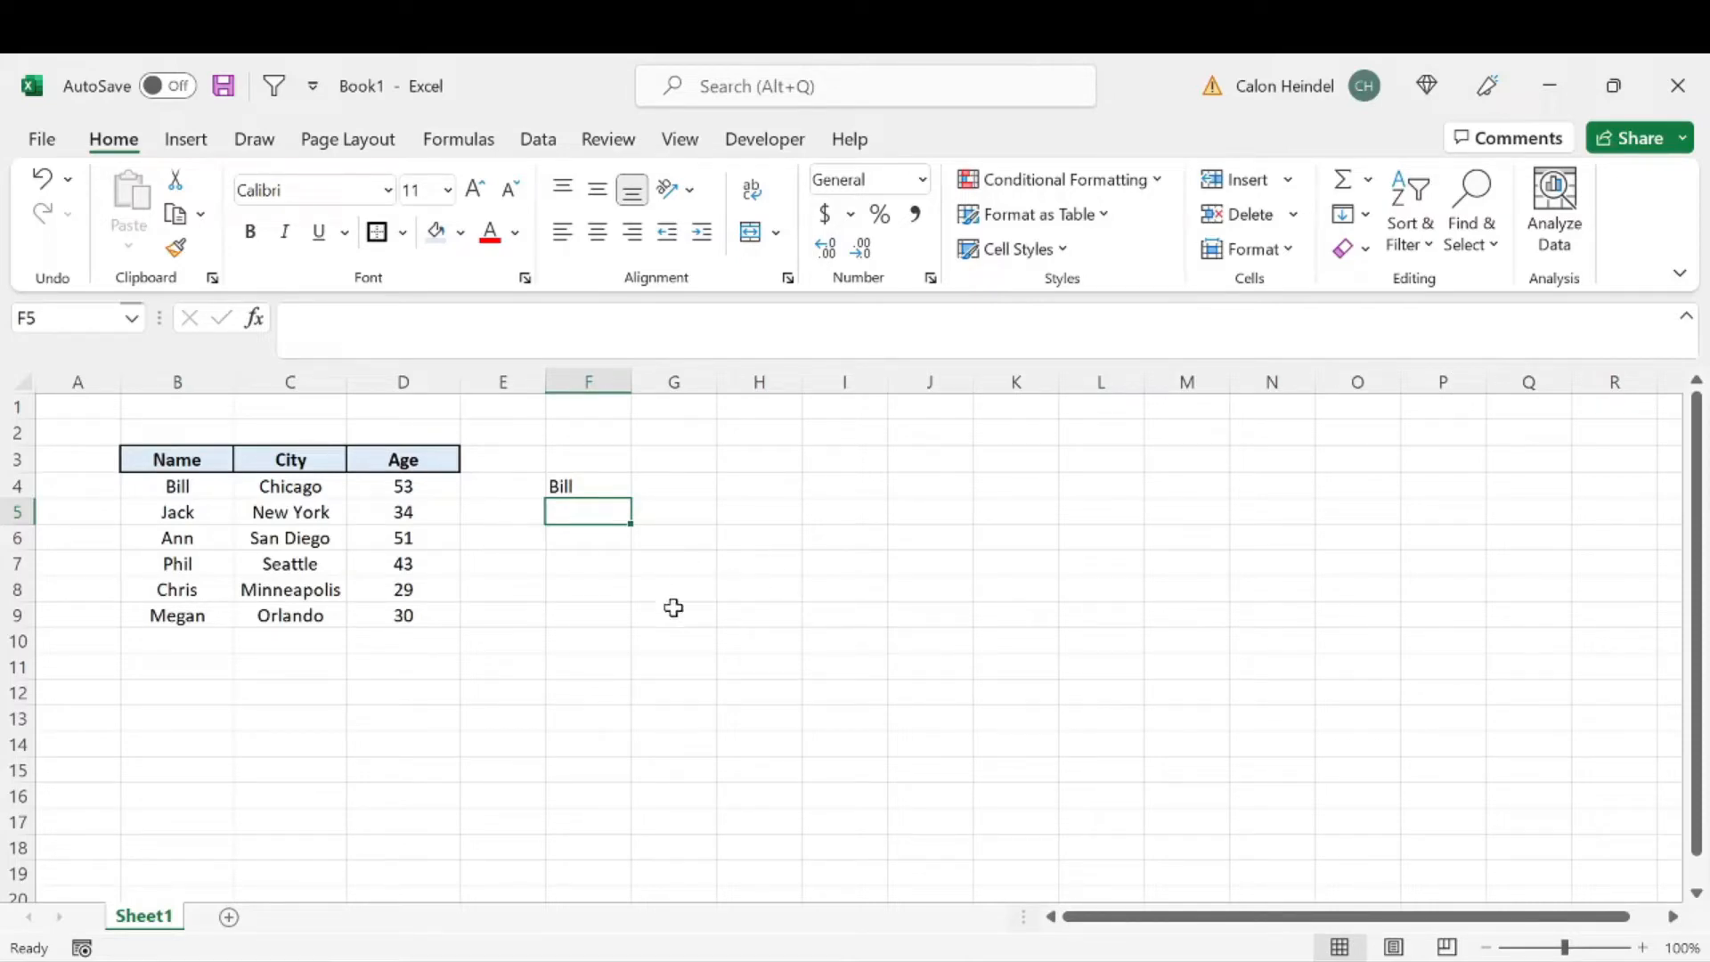
pyautogui.write('=vl')
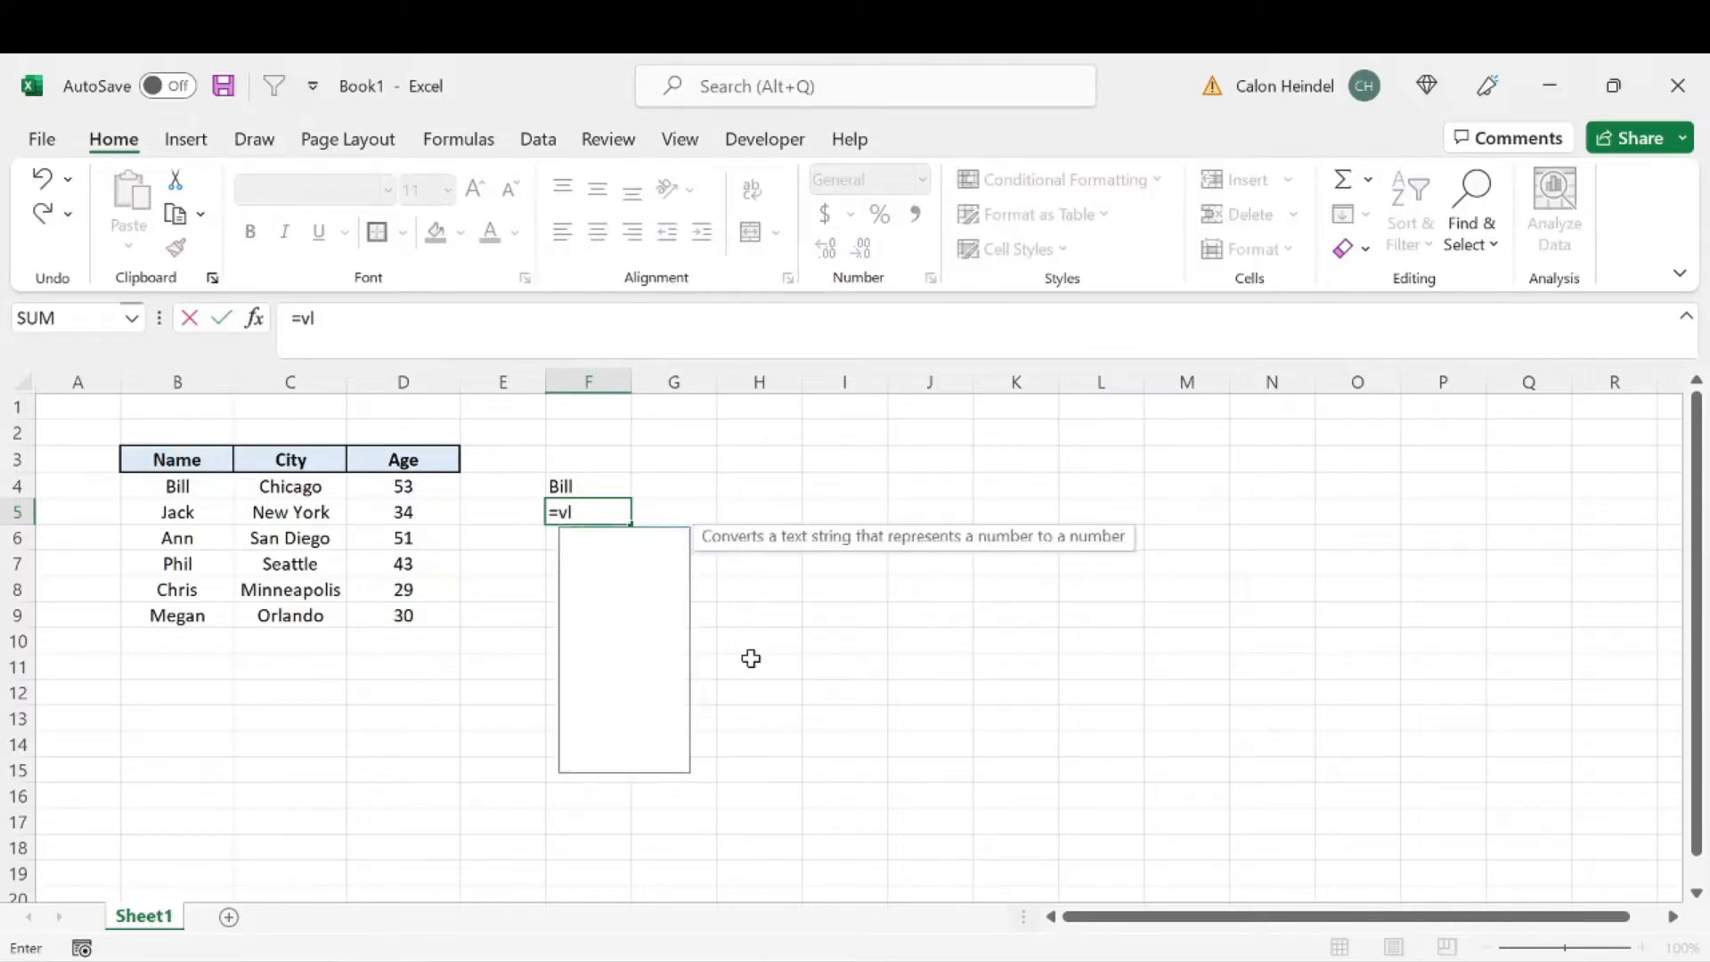
pyautogui.press('Tab')
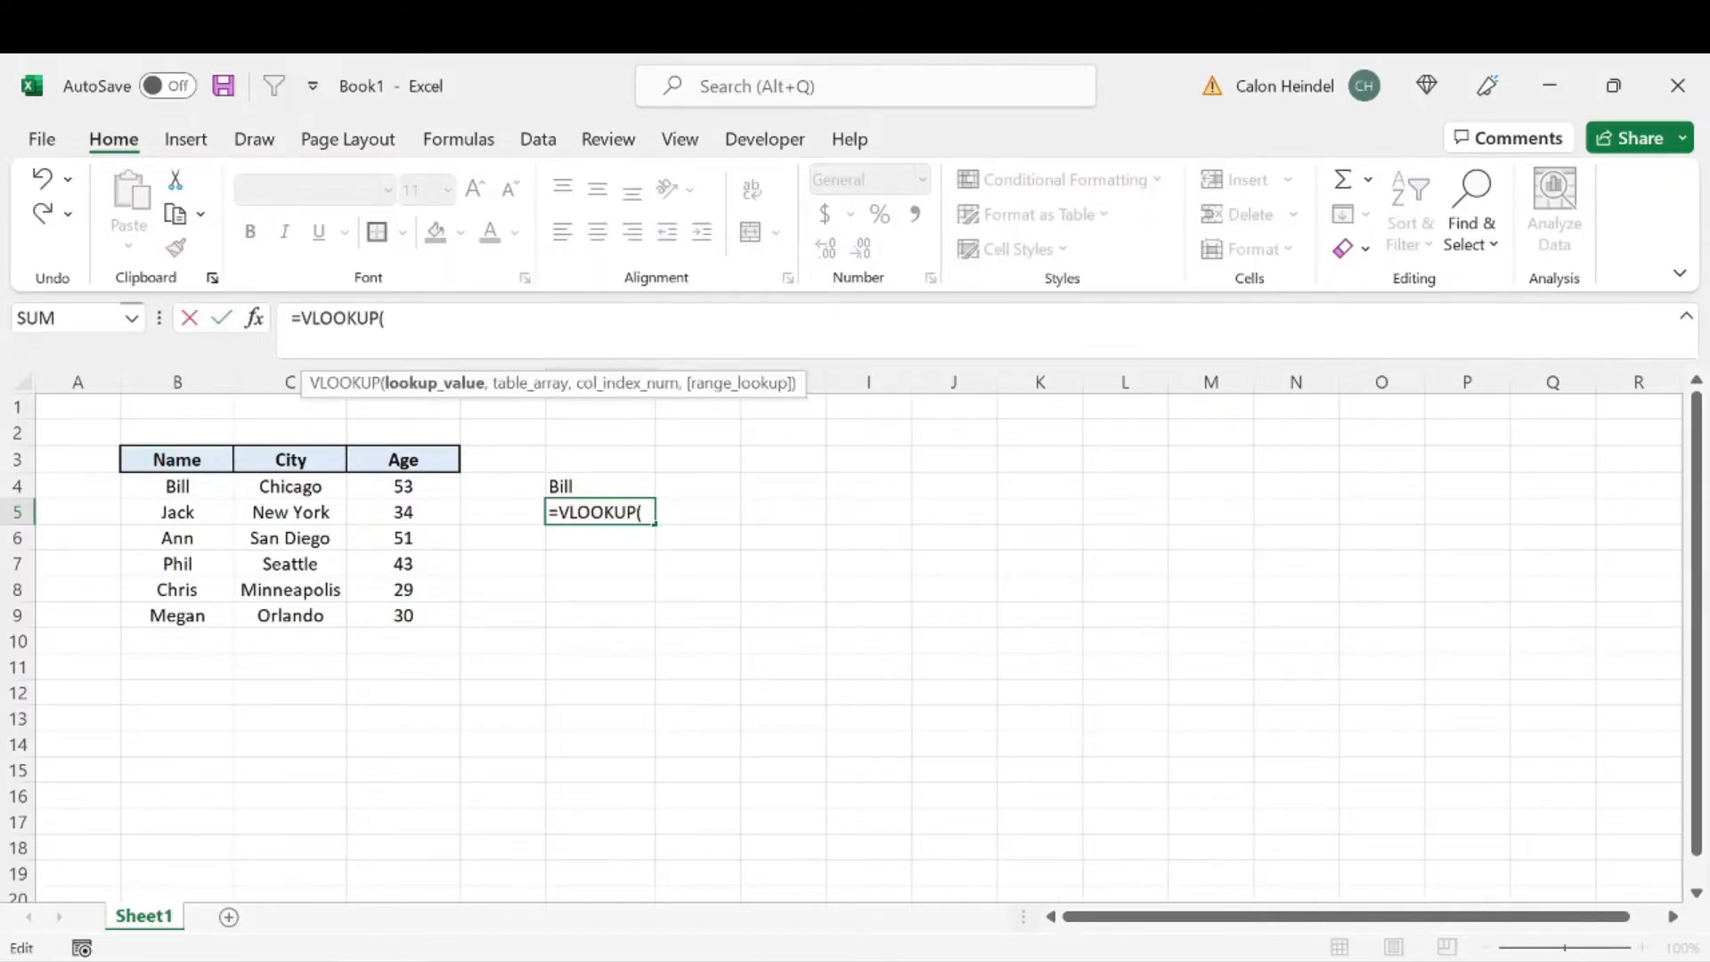
pyautogui.click(601, 481)
pyautogui.write(',')
pyautogui.moveTo(140, 458); pyautogui.dragTo(401, 607)
pyautogui.write(',')
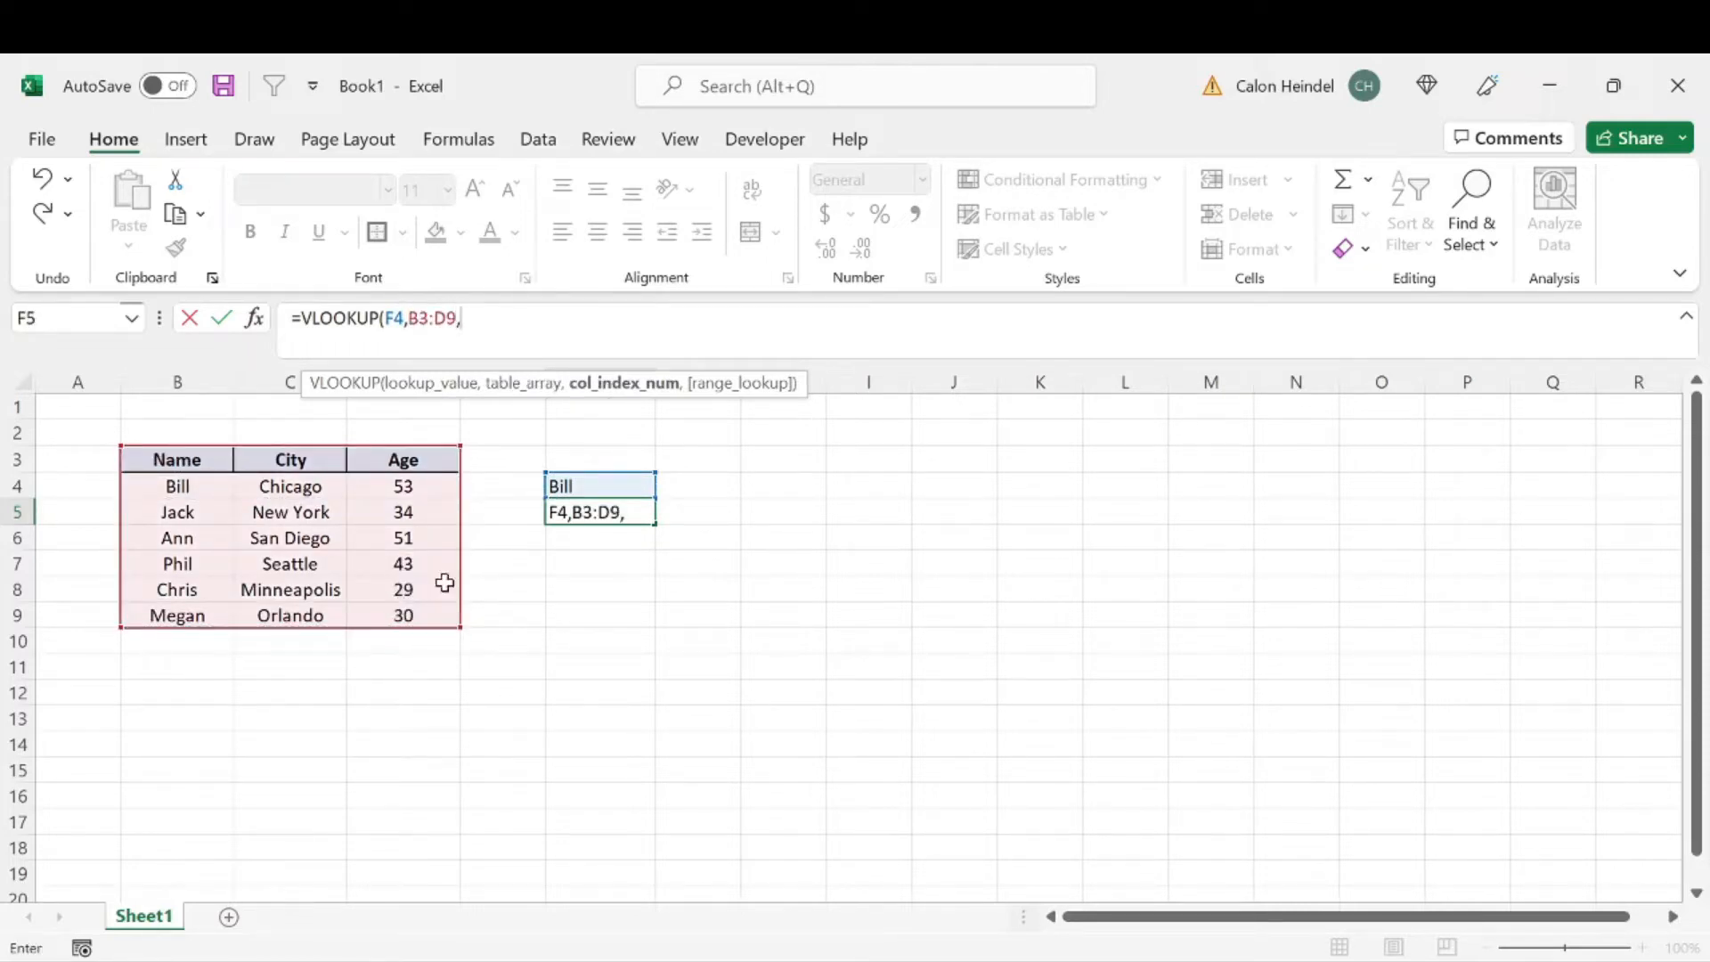
pyautogui.write('2')
pyautogui.write(',')
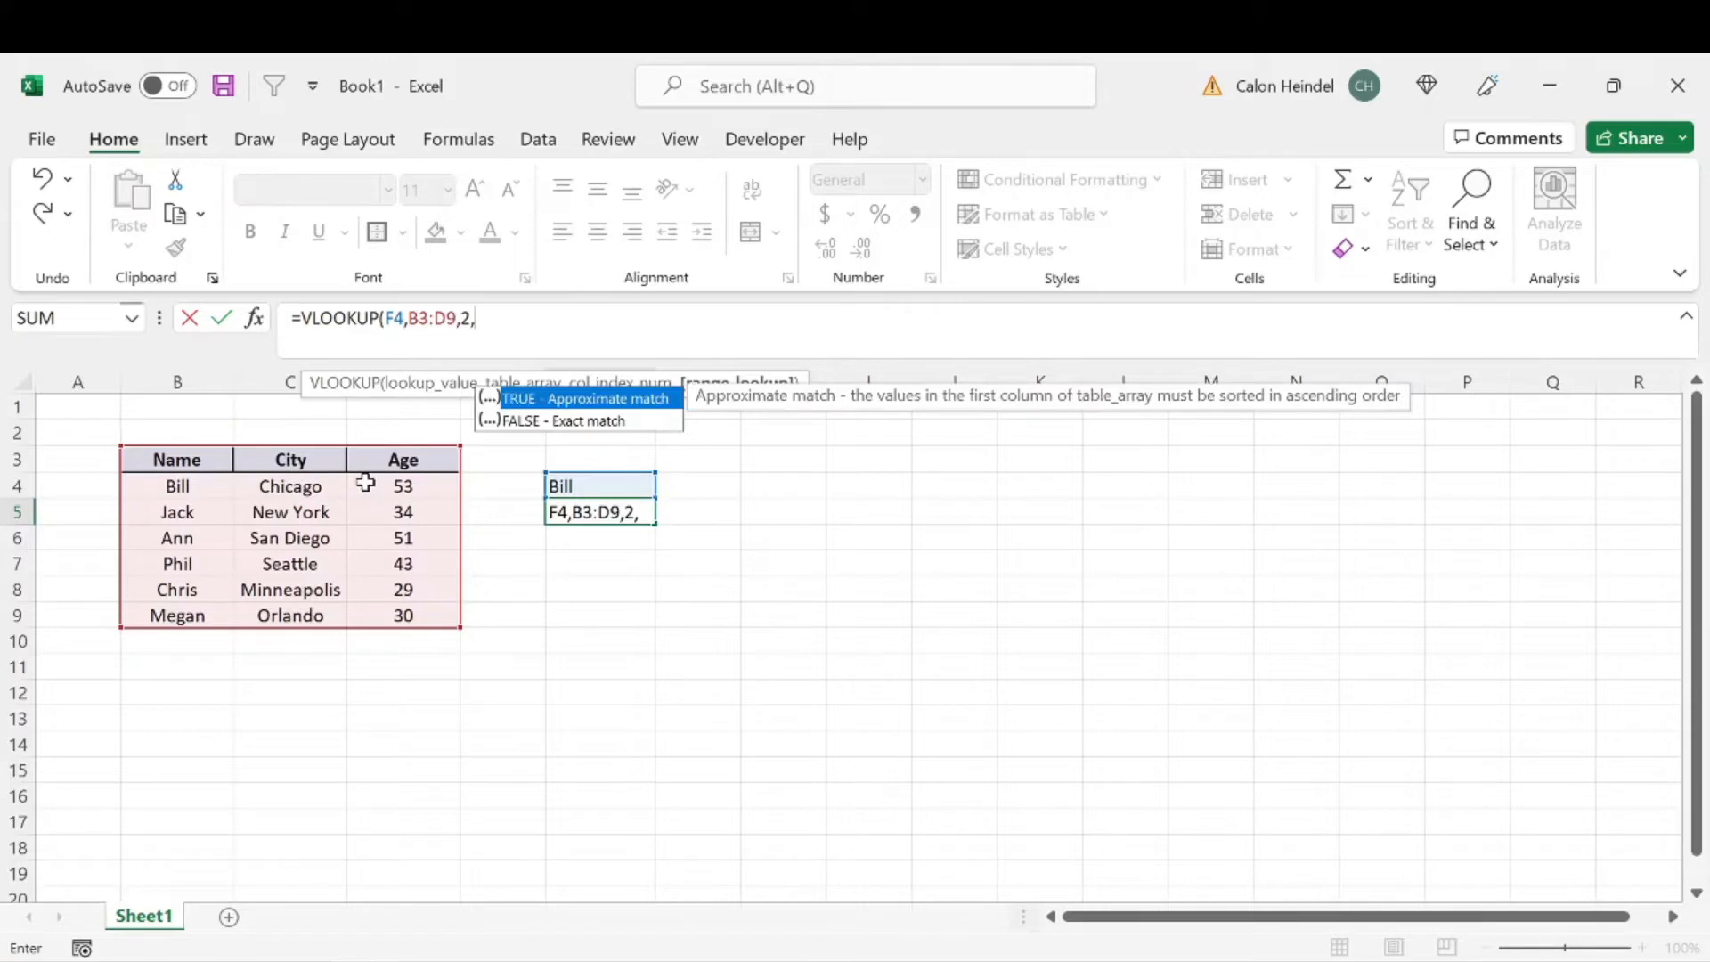
pyautogui.press('Down')
pyautogui.press('Tab')
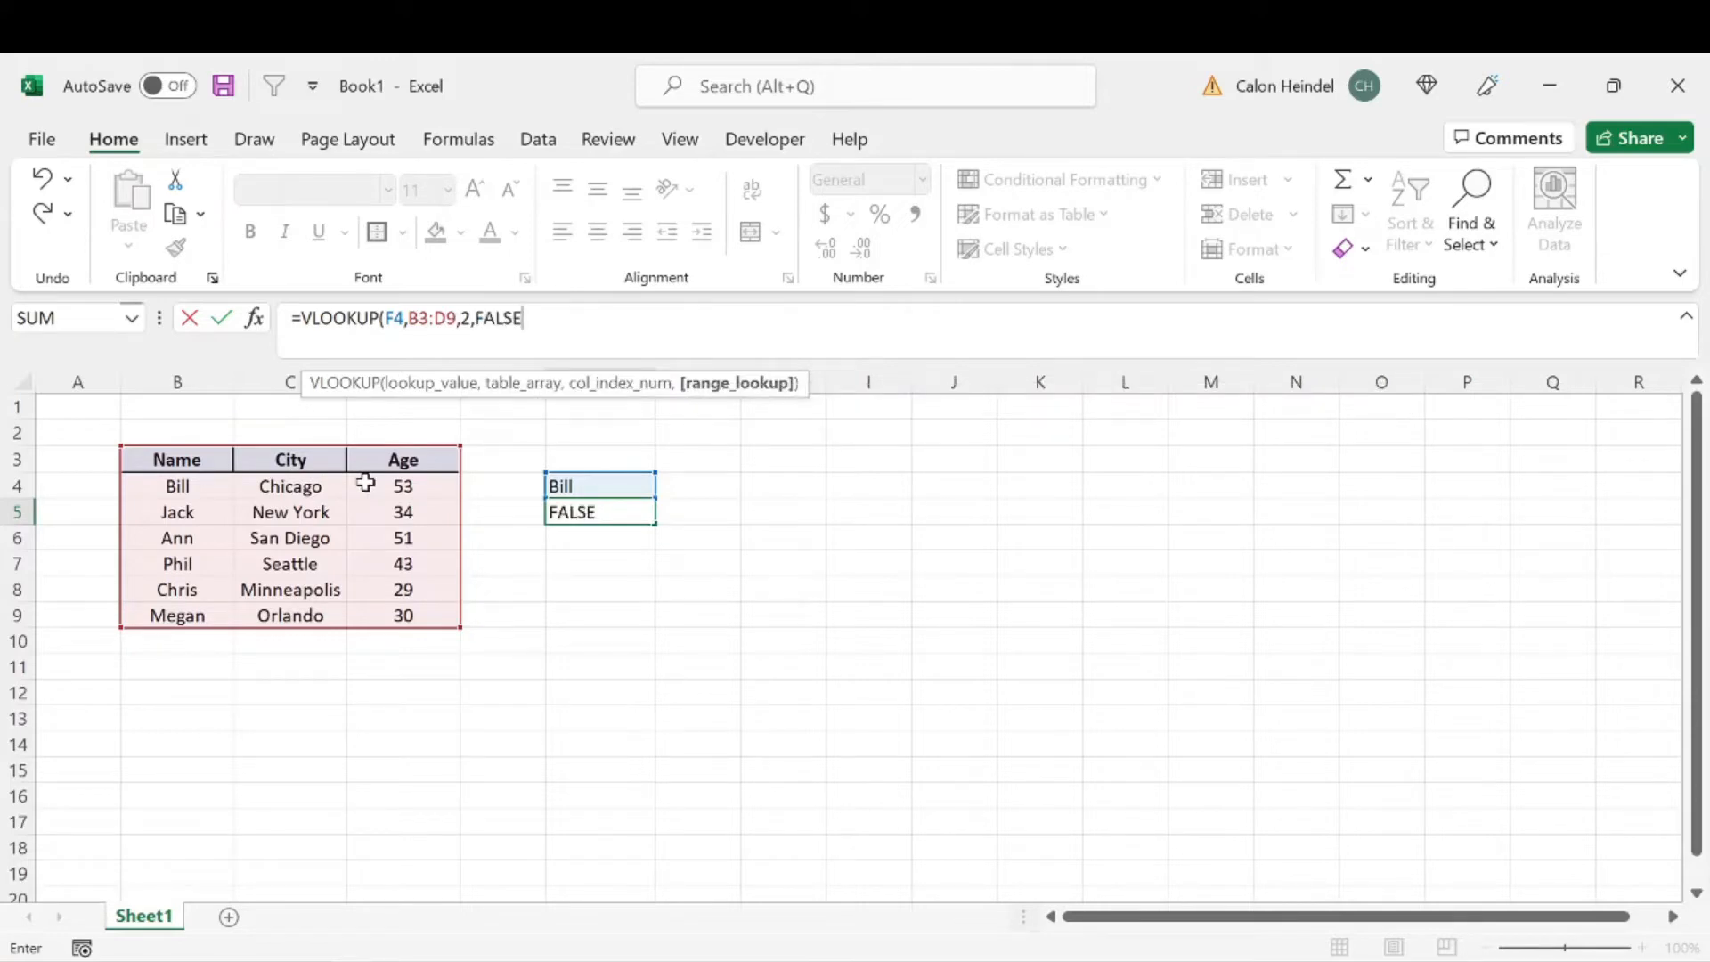
pyautogui.press('Return')
pyautogui.click(611, 504)
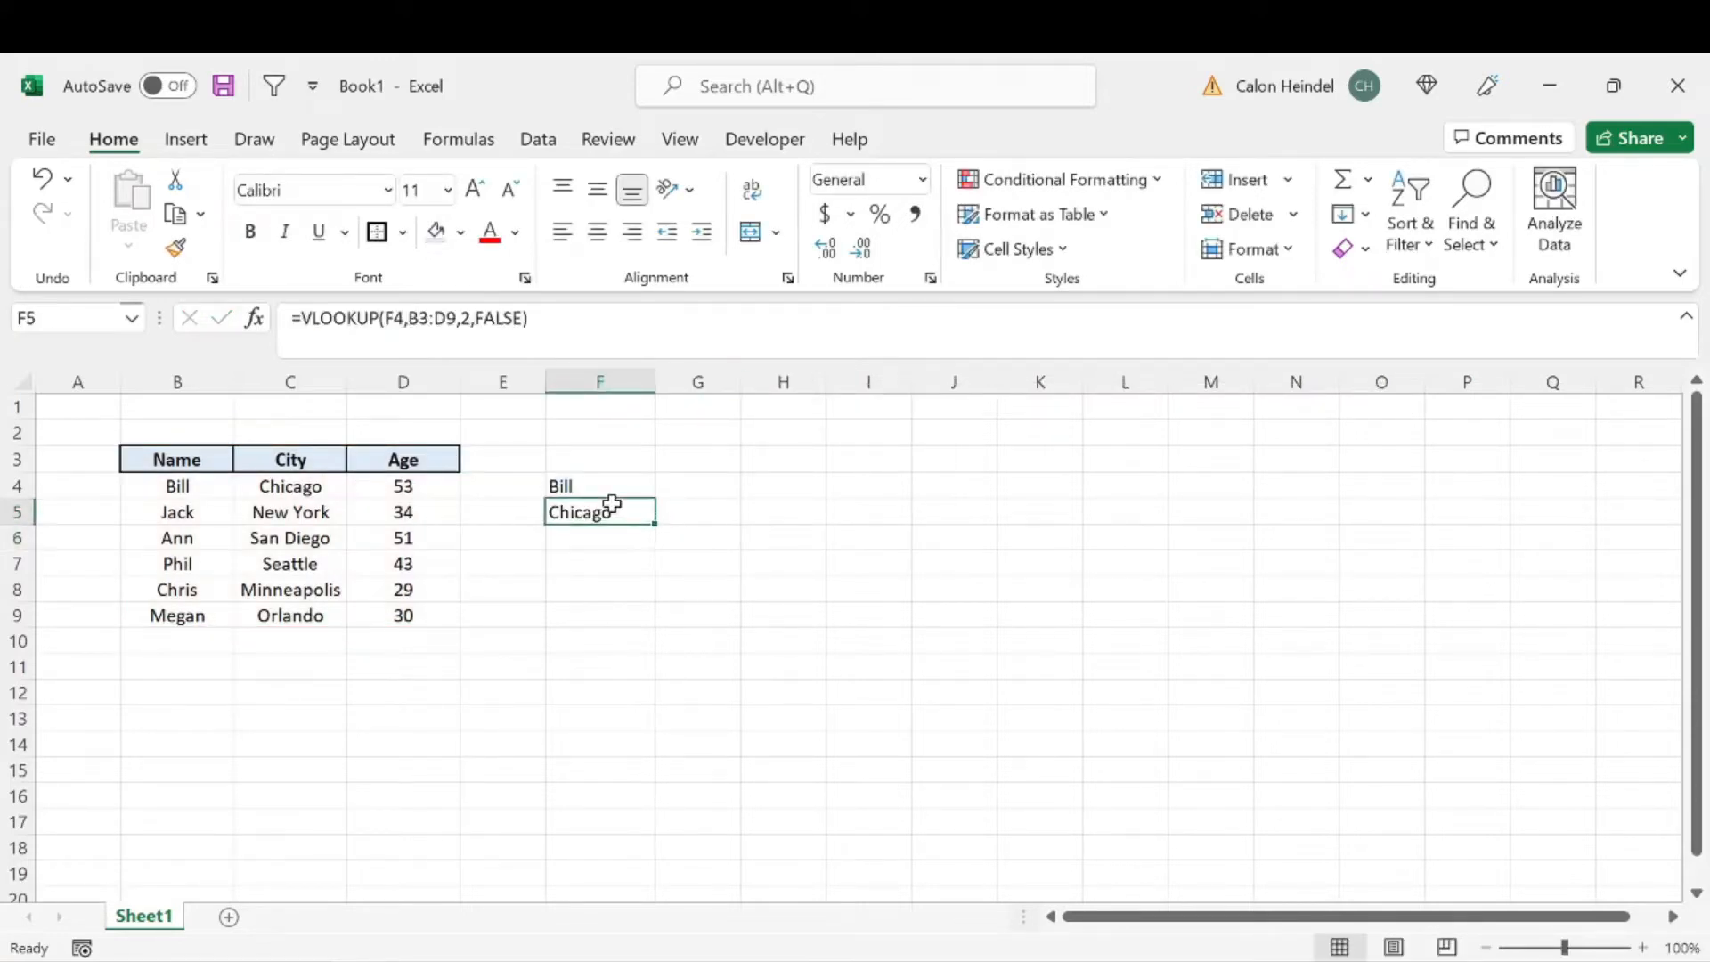
pyautogui.click(594, 545)
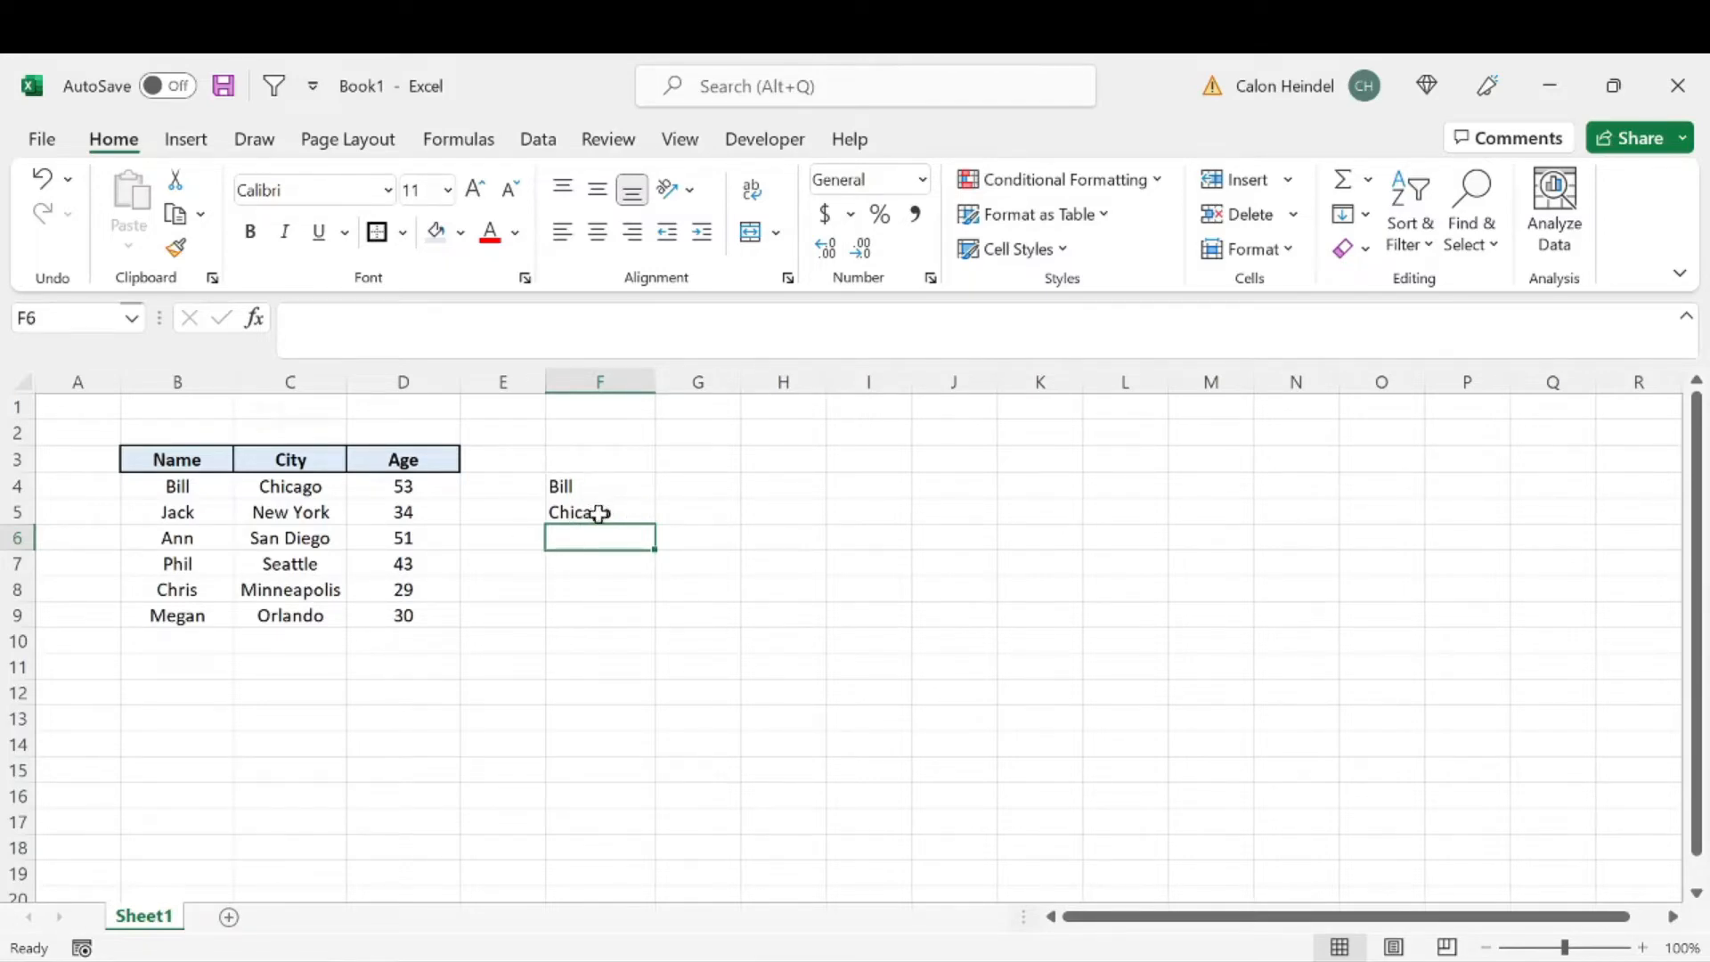
pyautogui.click(613, 486)
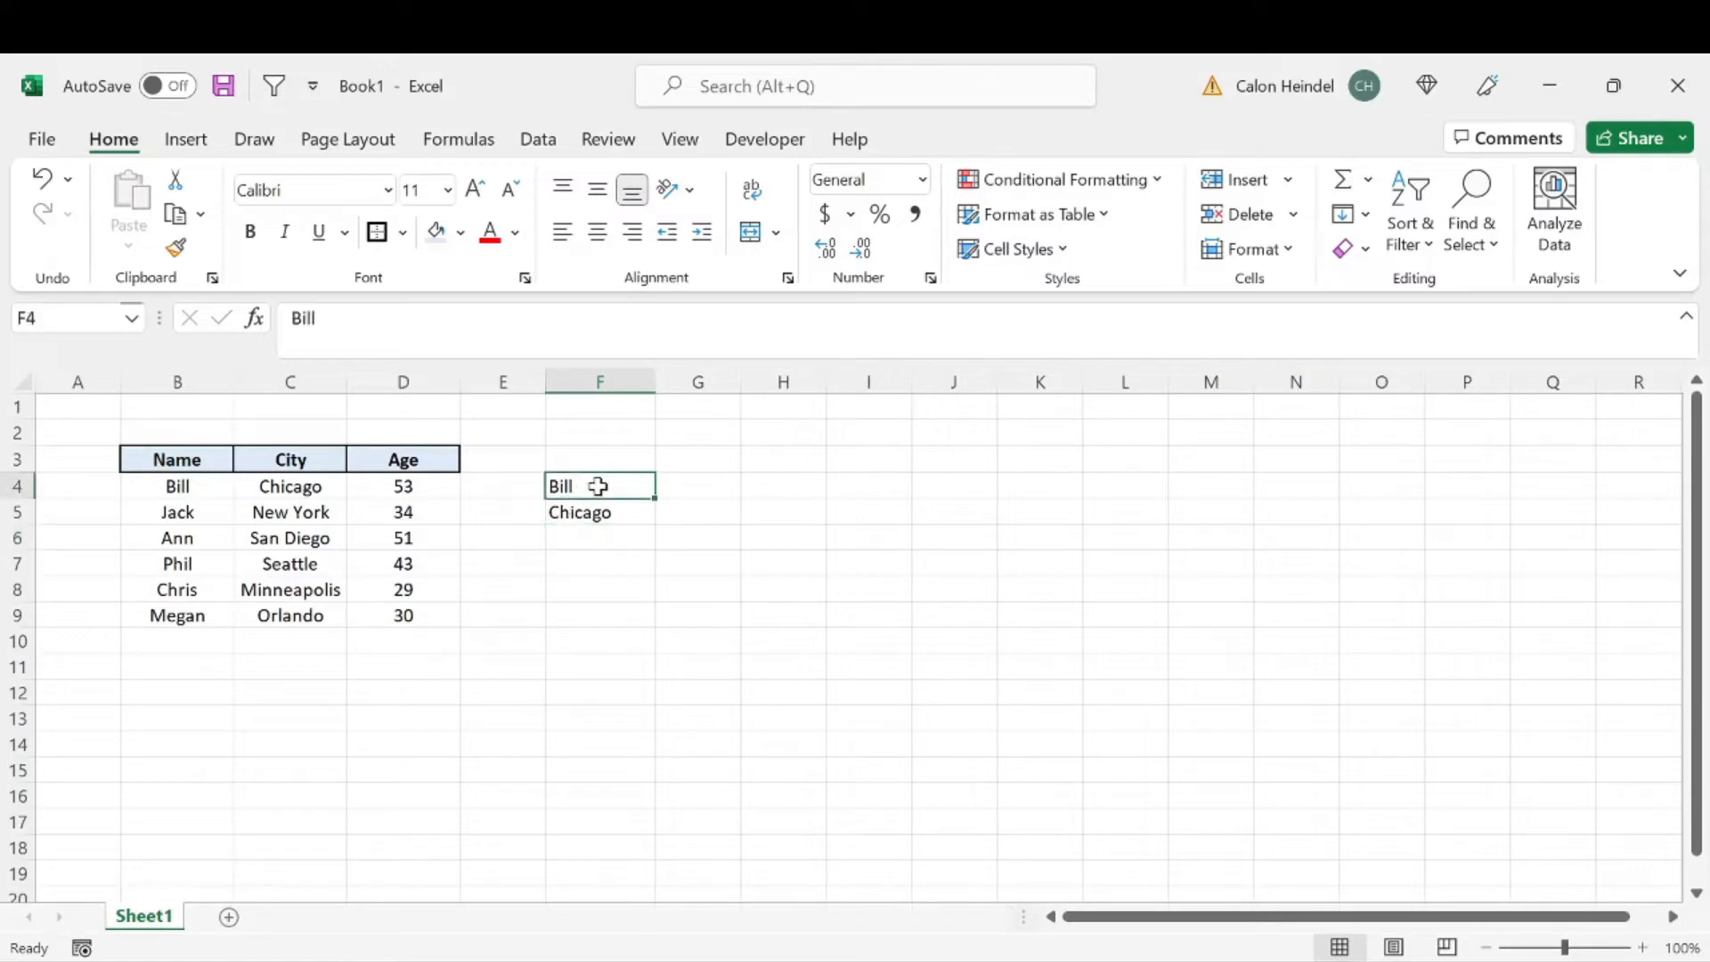
pyautogui.click(187, 383)
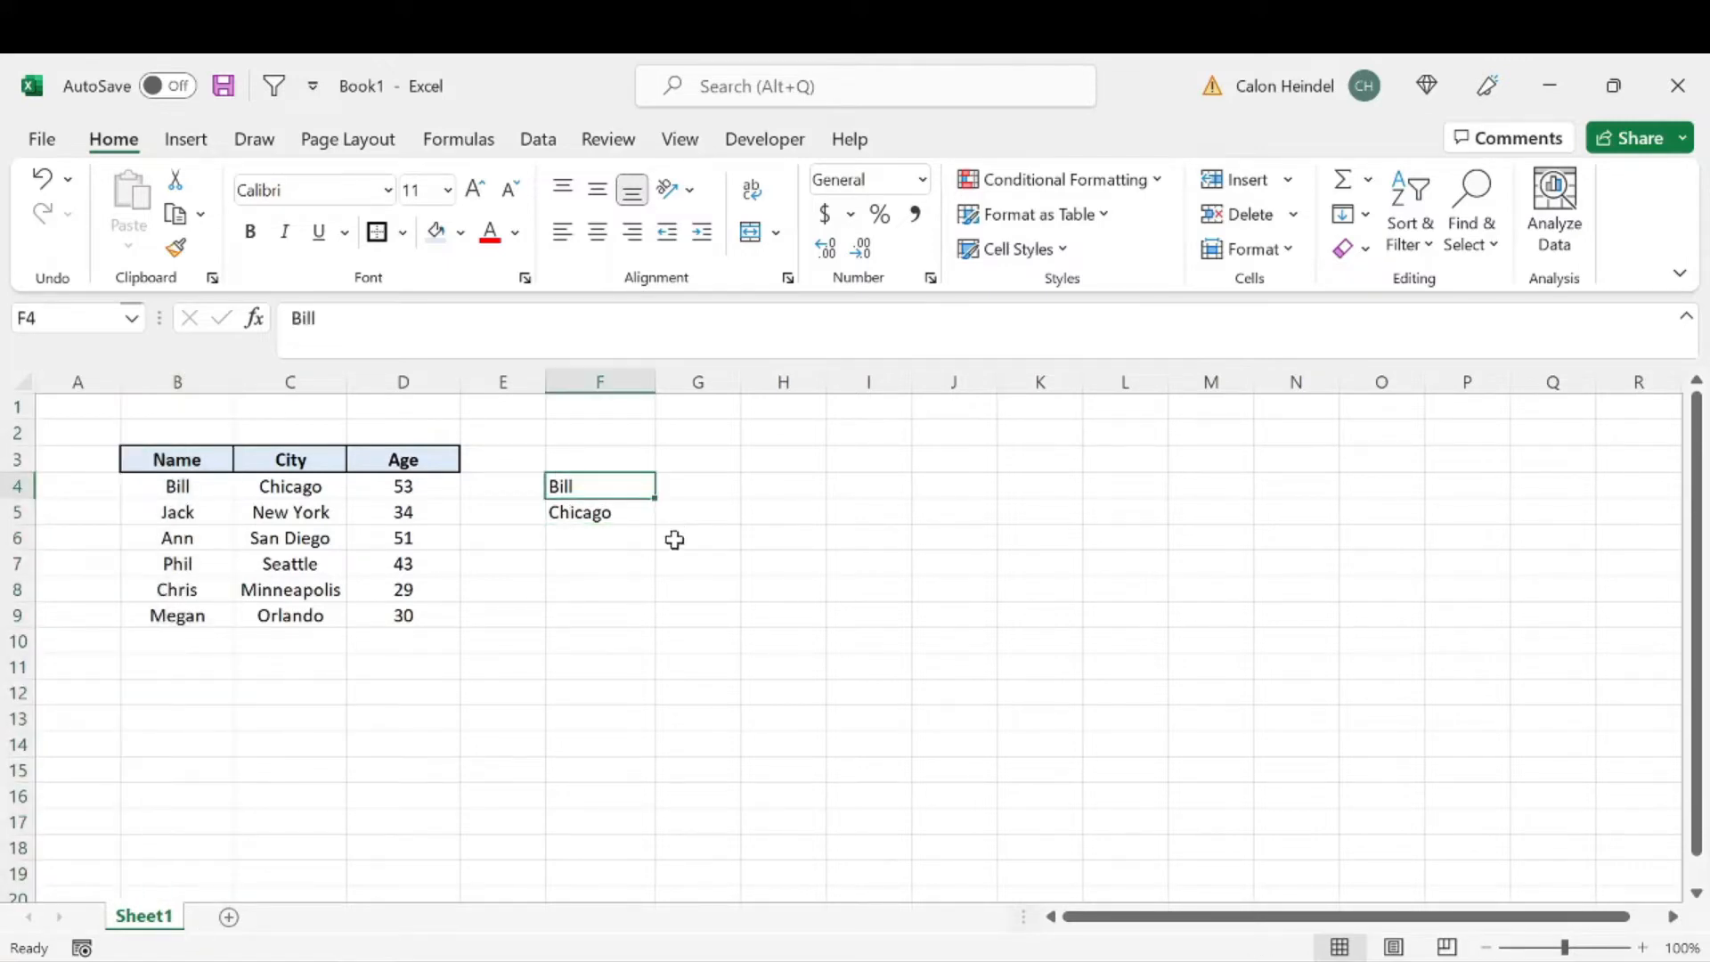
pyautogui.click(588, 539)
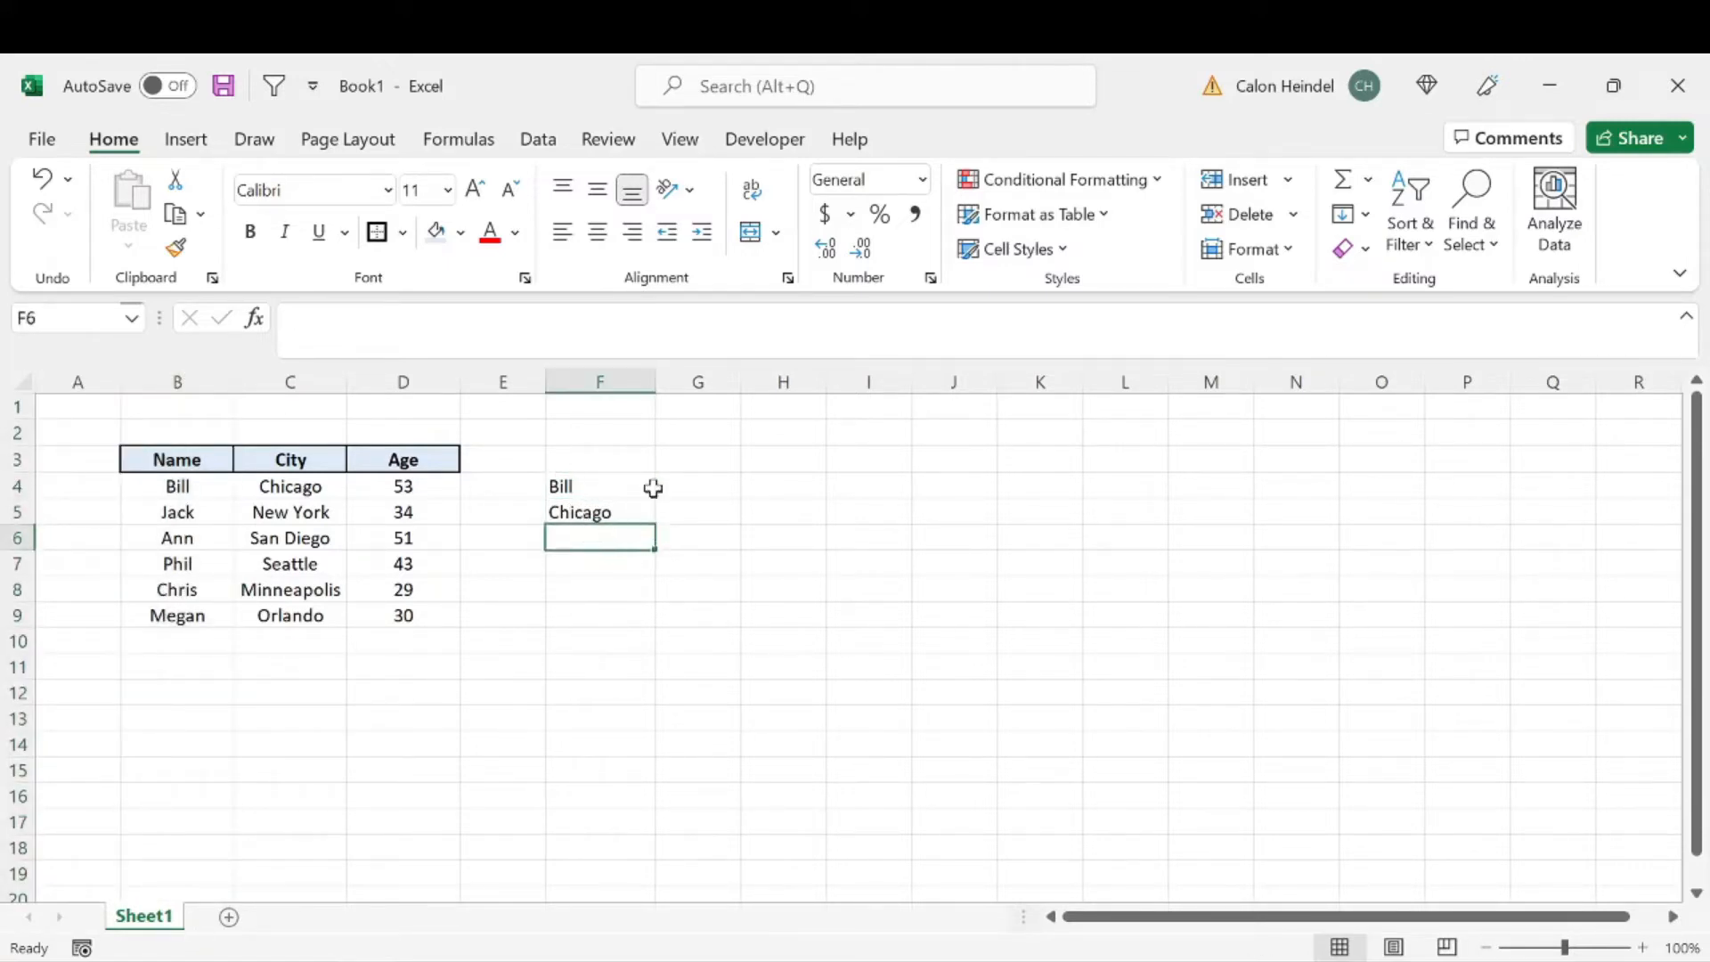
pyautogui.click(577, 483)
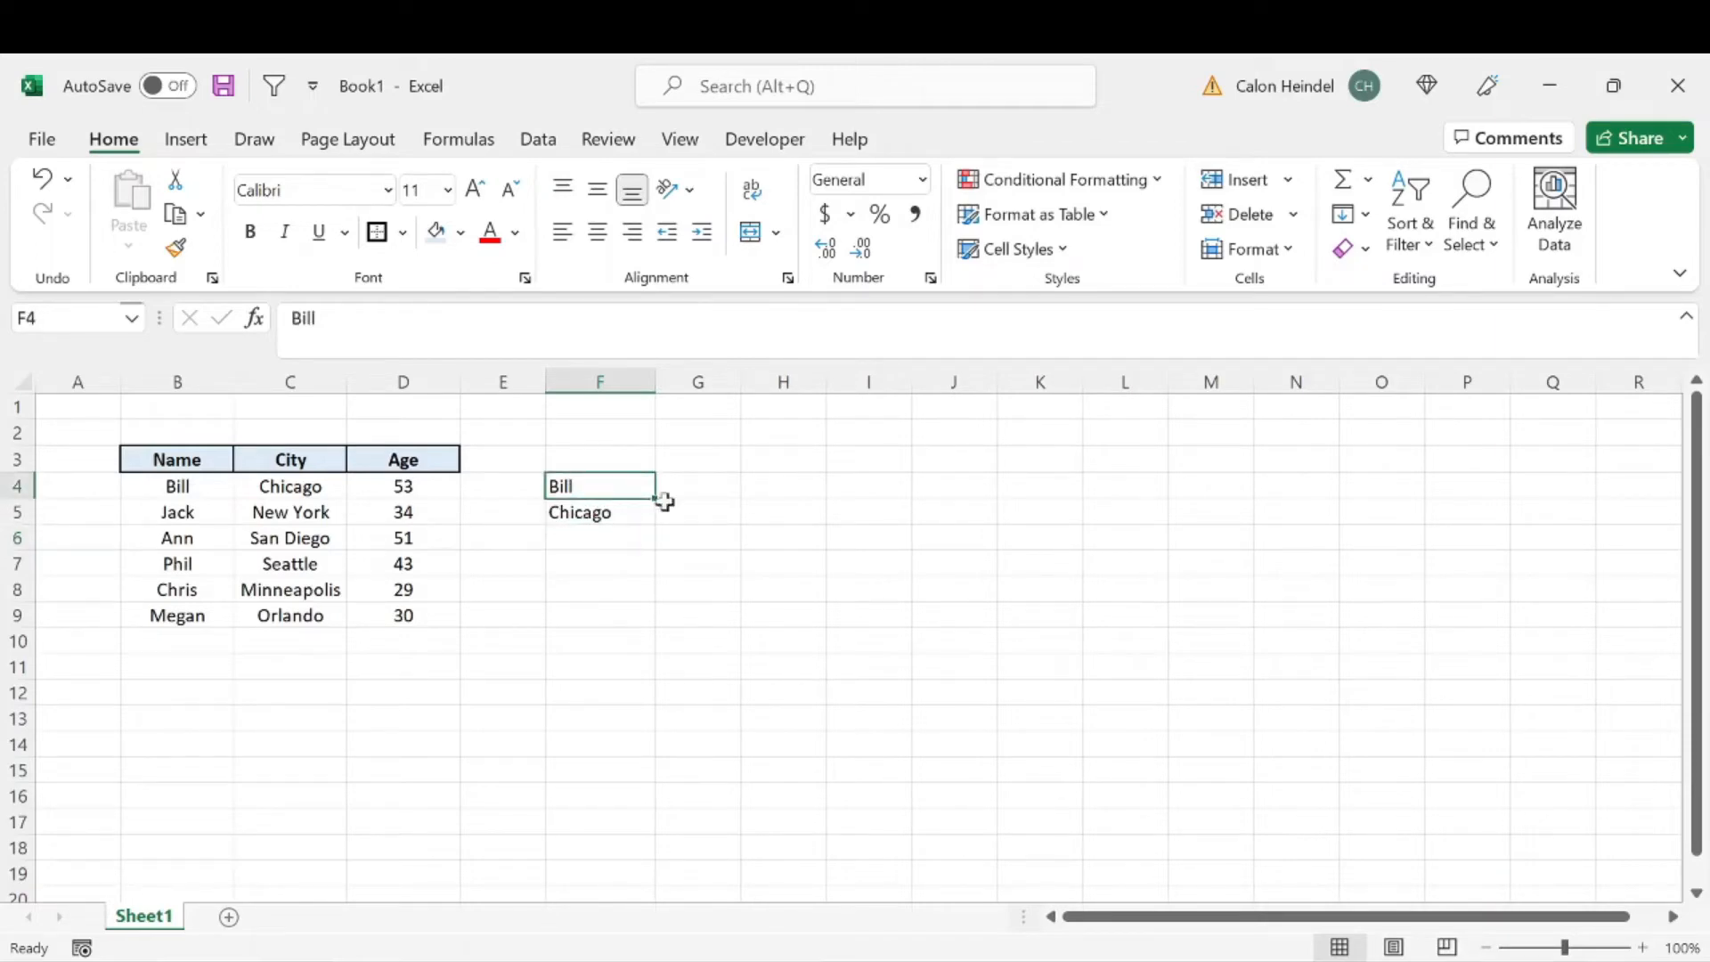
pyautogui.click(172, 382)
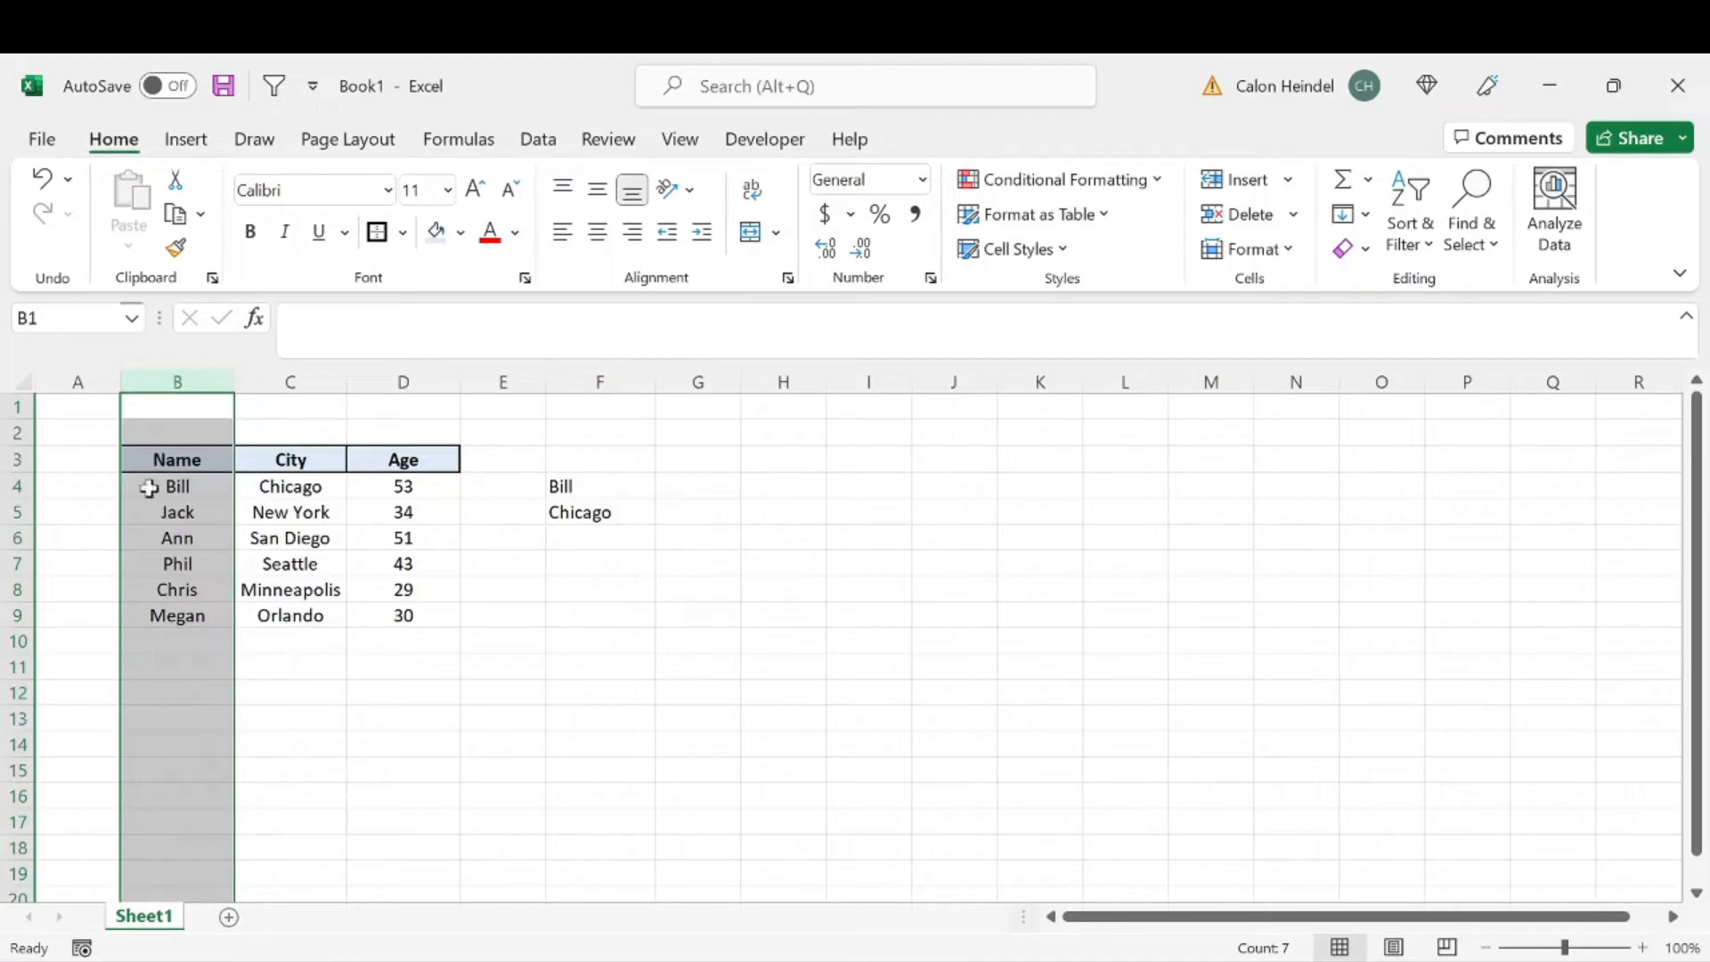
pyautogui.click(592, 489)
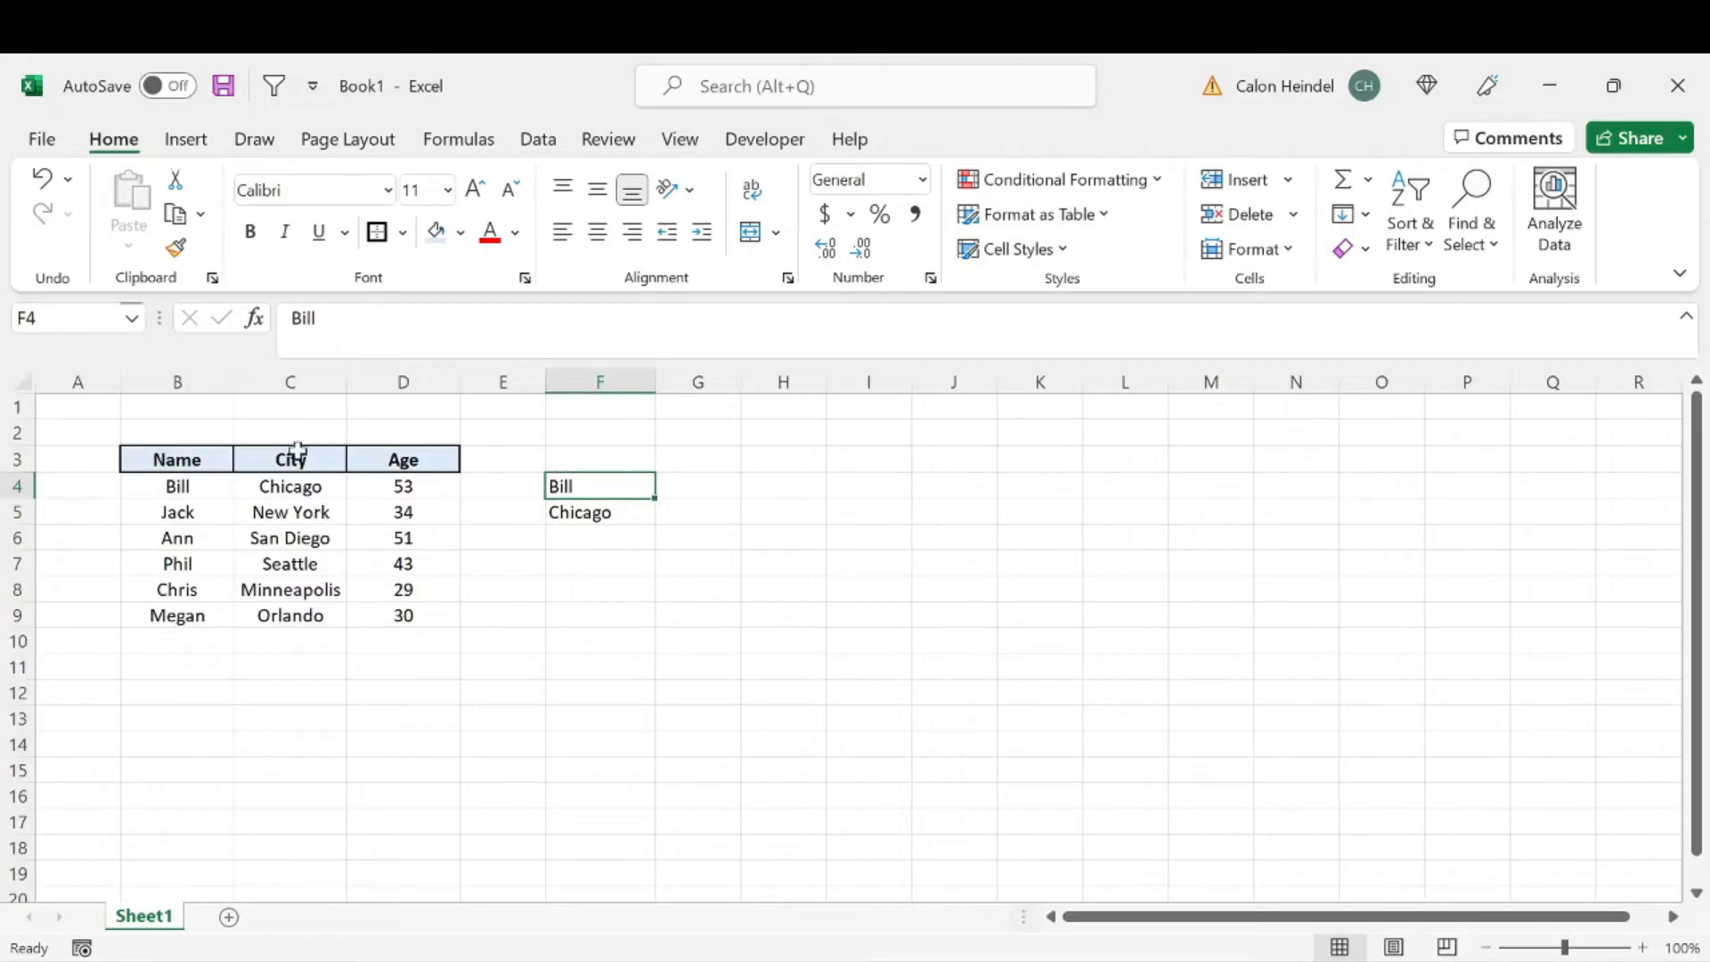
# Step: Try moving the City column to column A, ahead of the Name column, and undo the move
pyautogui.click(292, 382)
pyautogui.moveTo(233, 429); pyautogui.dragTo(62, 429)
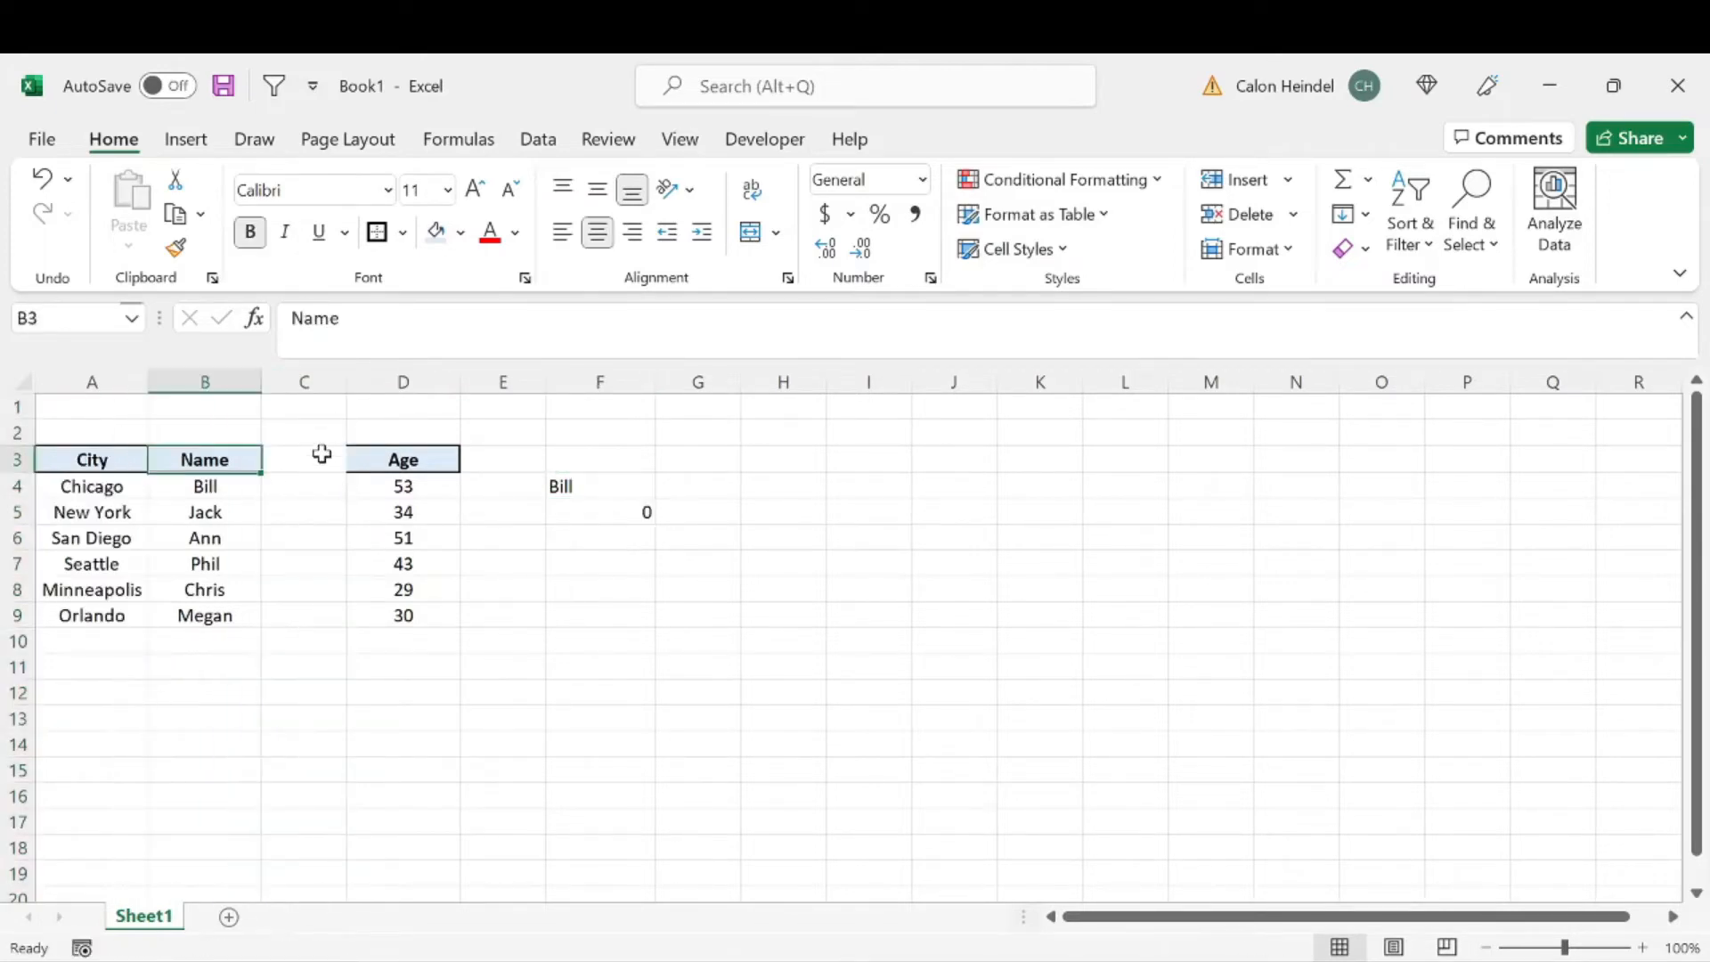
pyautogui.hotkey('ctrl', 'z')
# Step: In F7, enter =INDEX(B:B,MATCH(F5,C:C,0)) to return the name that matches the city in F5
pyautogui.click(599, 563)
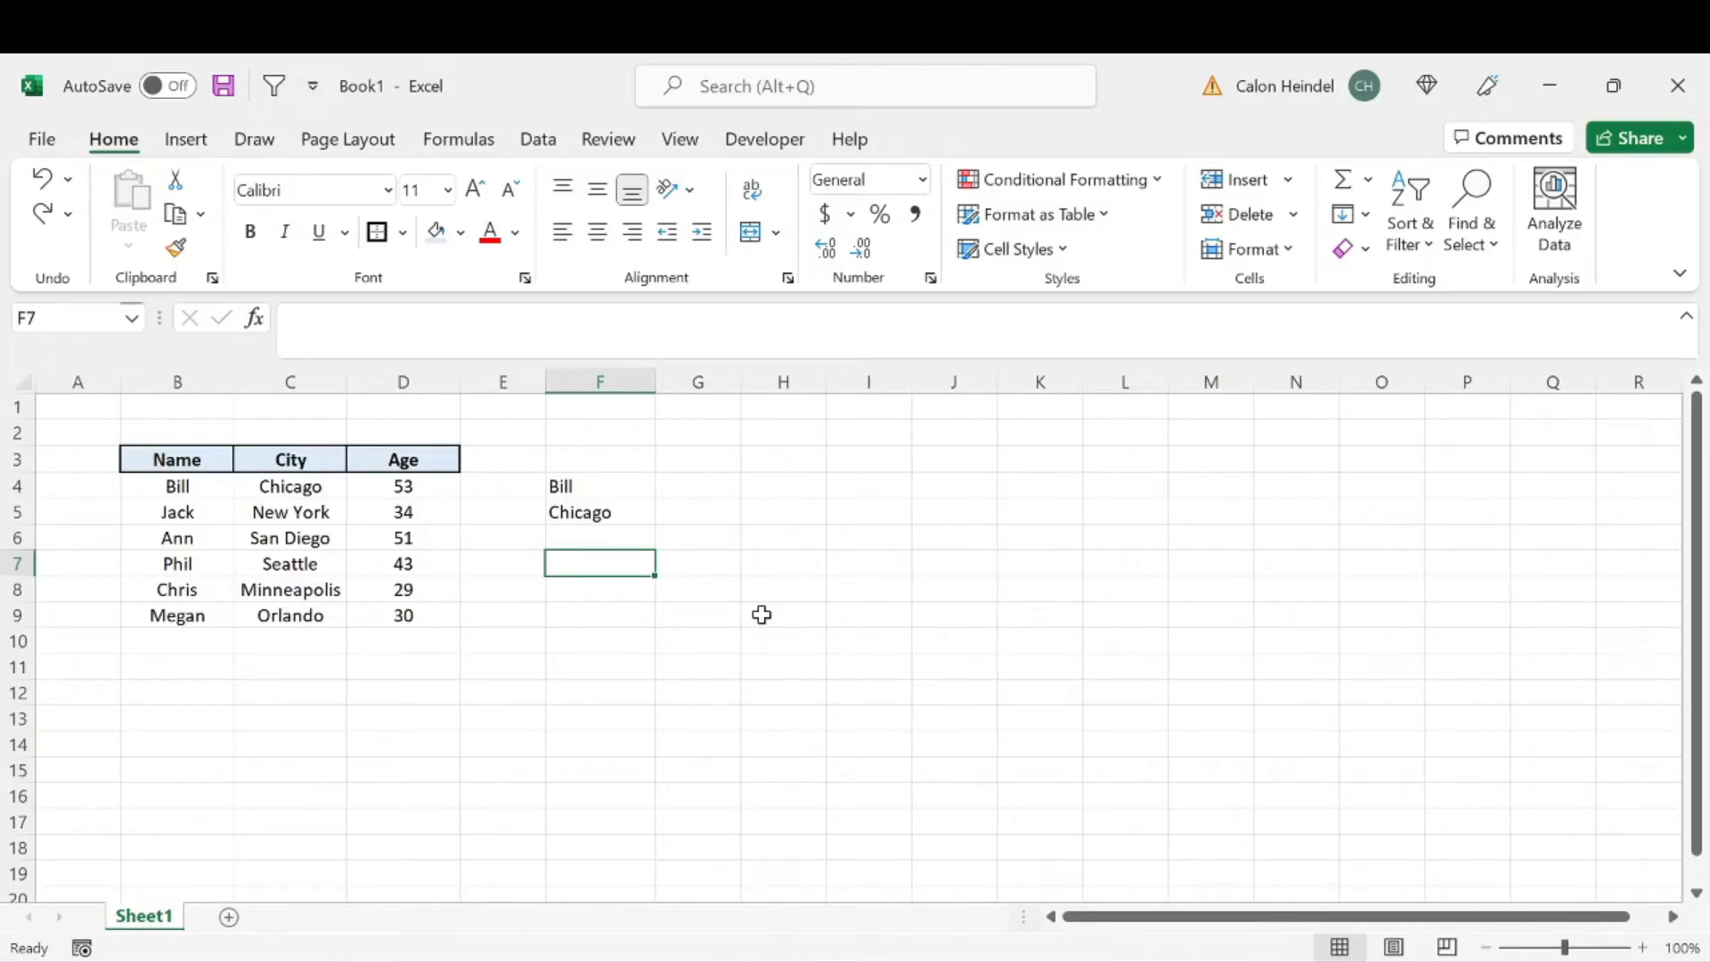
pyautogui.write('=in')
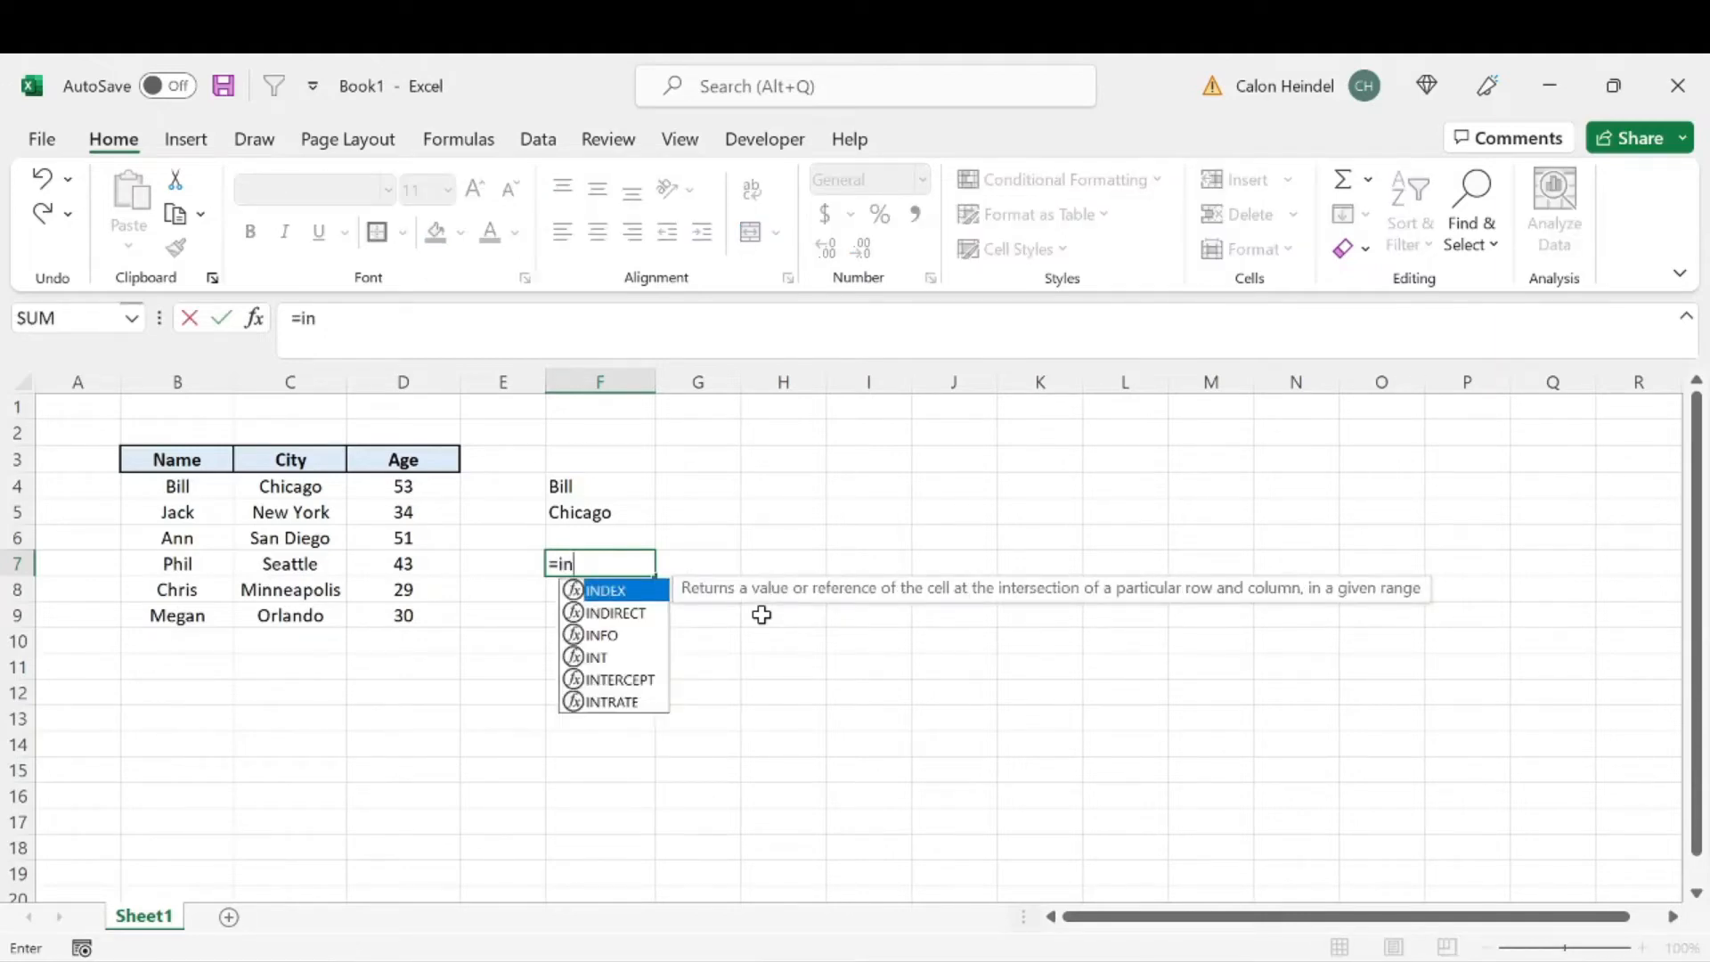
pyautogui.press('Tab')
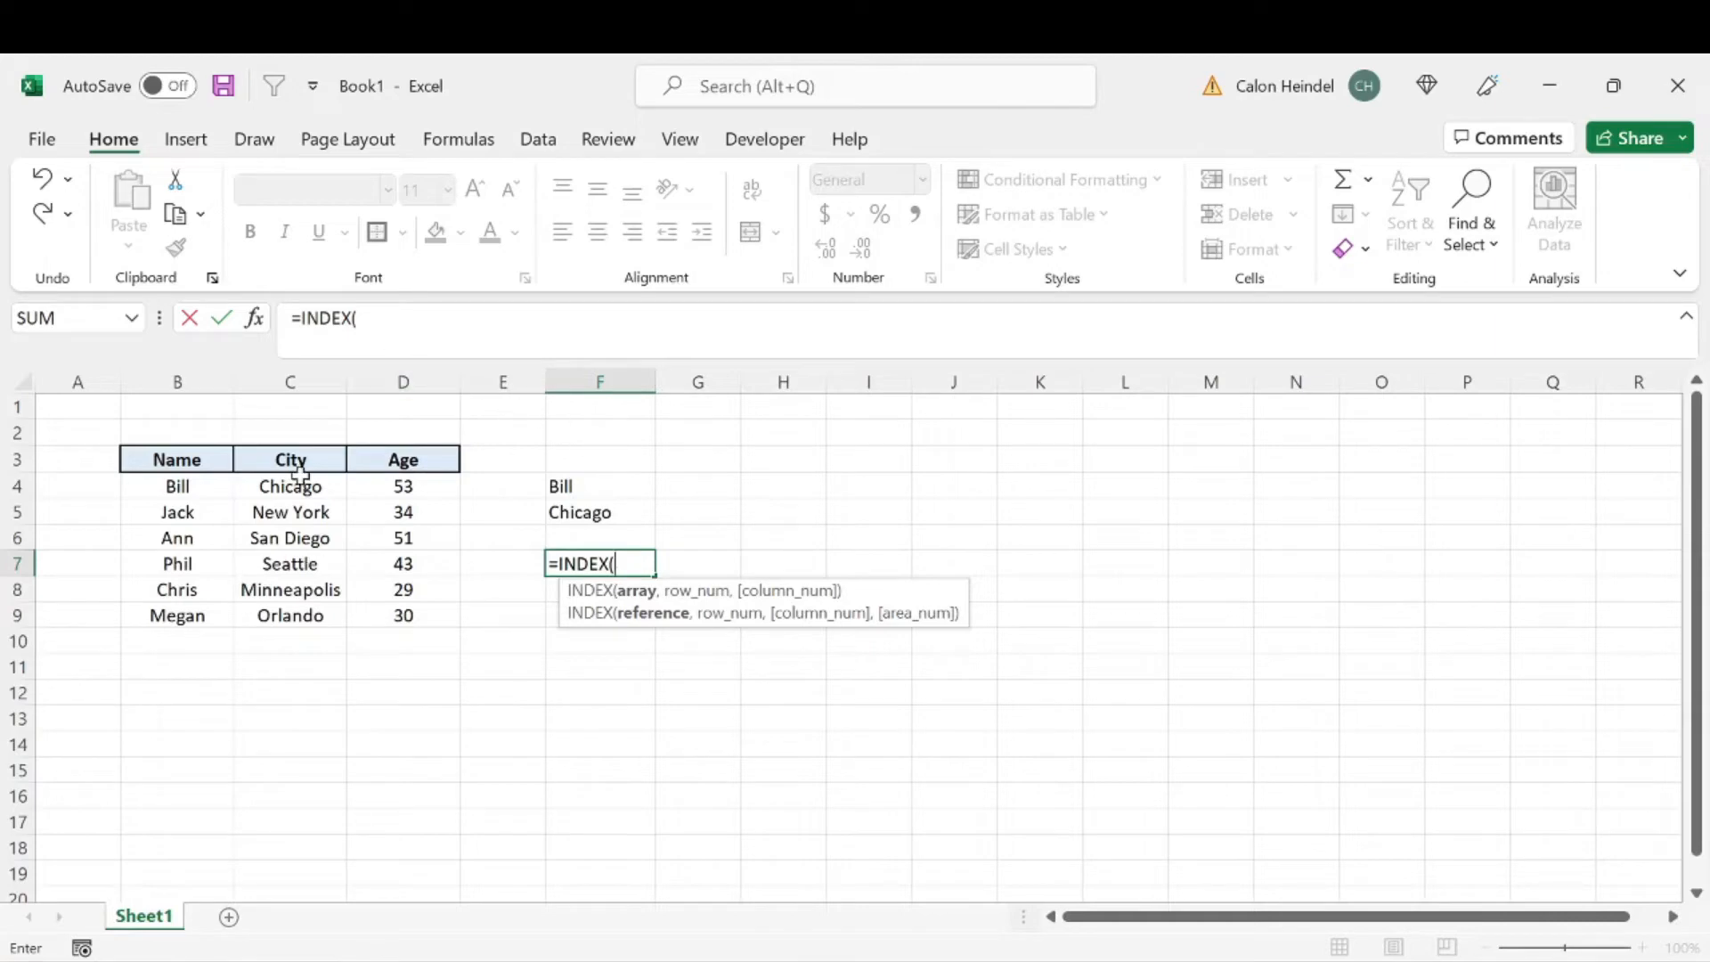
pyautogui.click(191, 372)
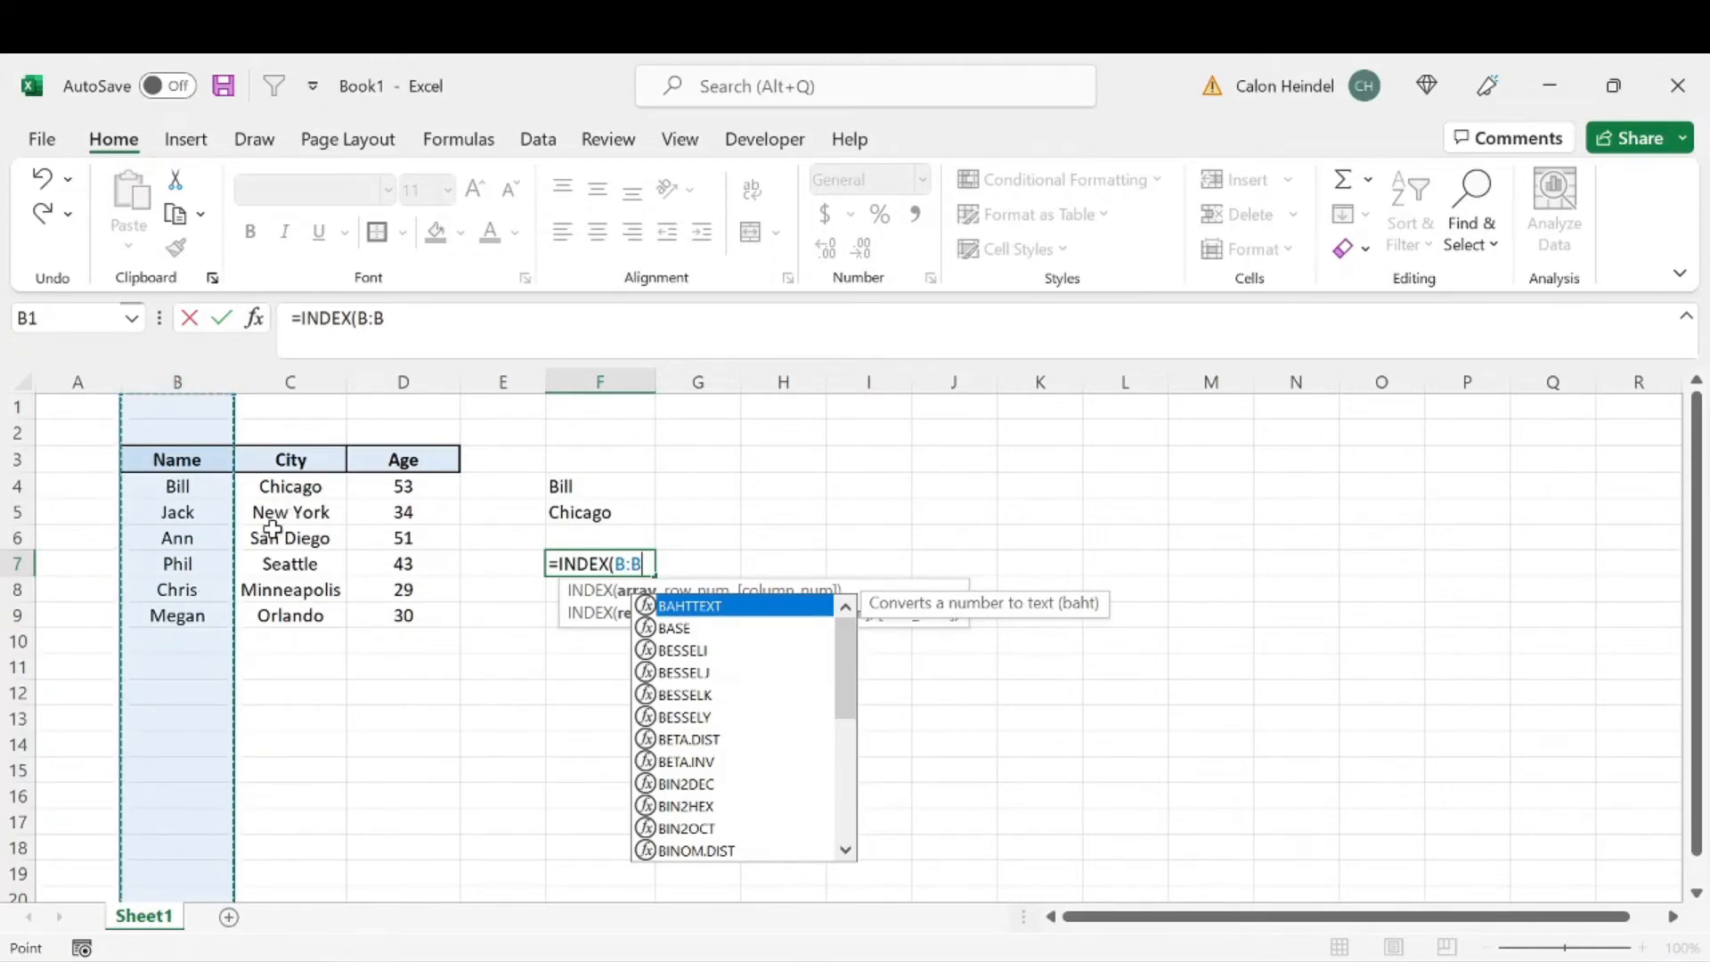
pyautogui.write(',match')
pyautogui.press('Tab')
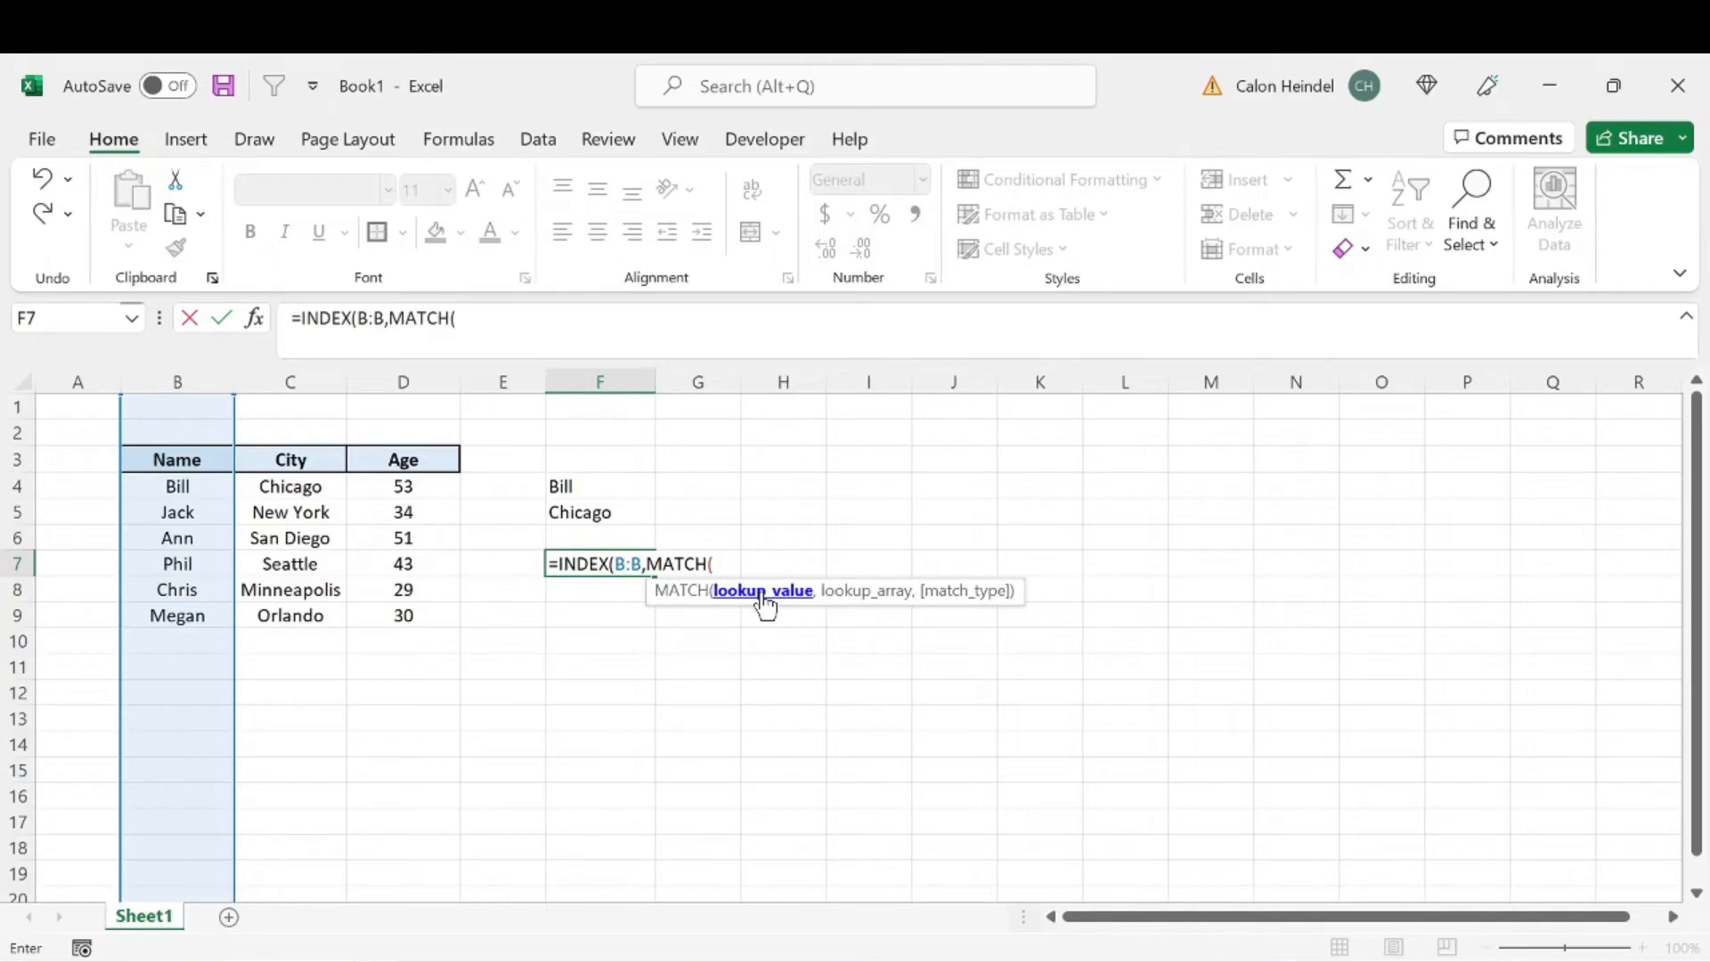
pyautogui.click(611, 510)
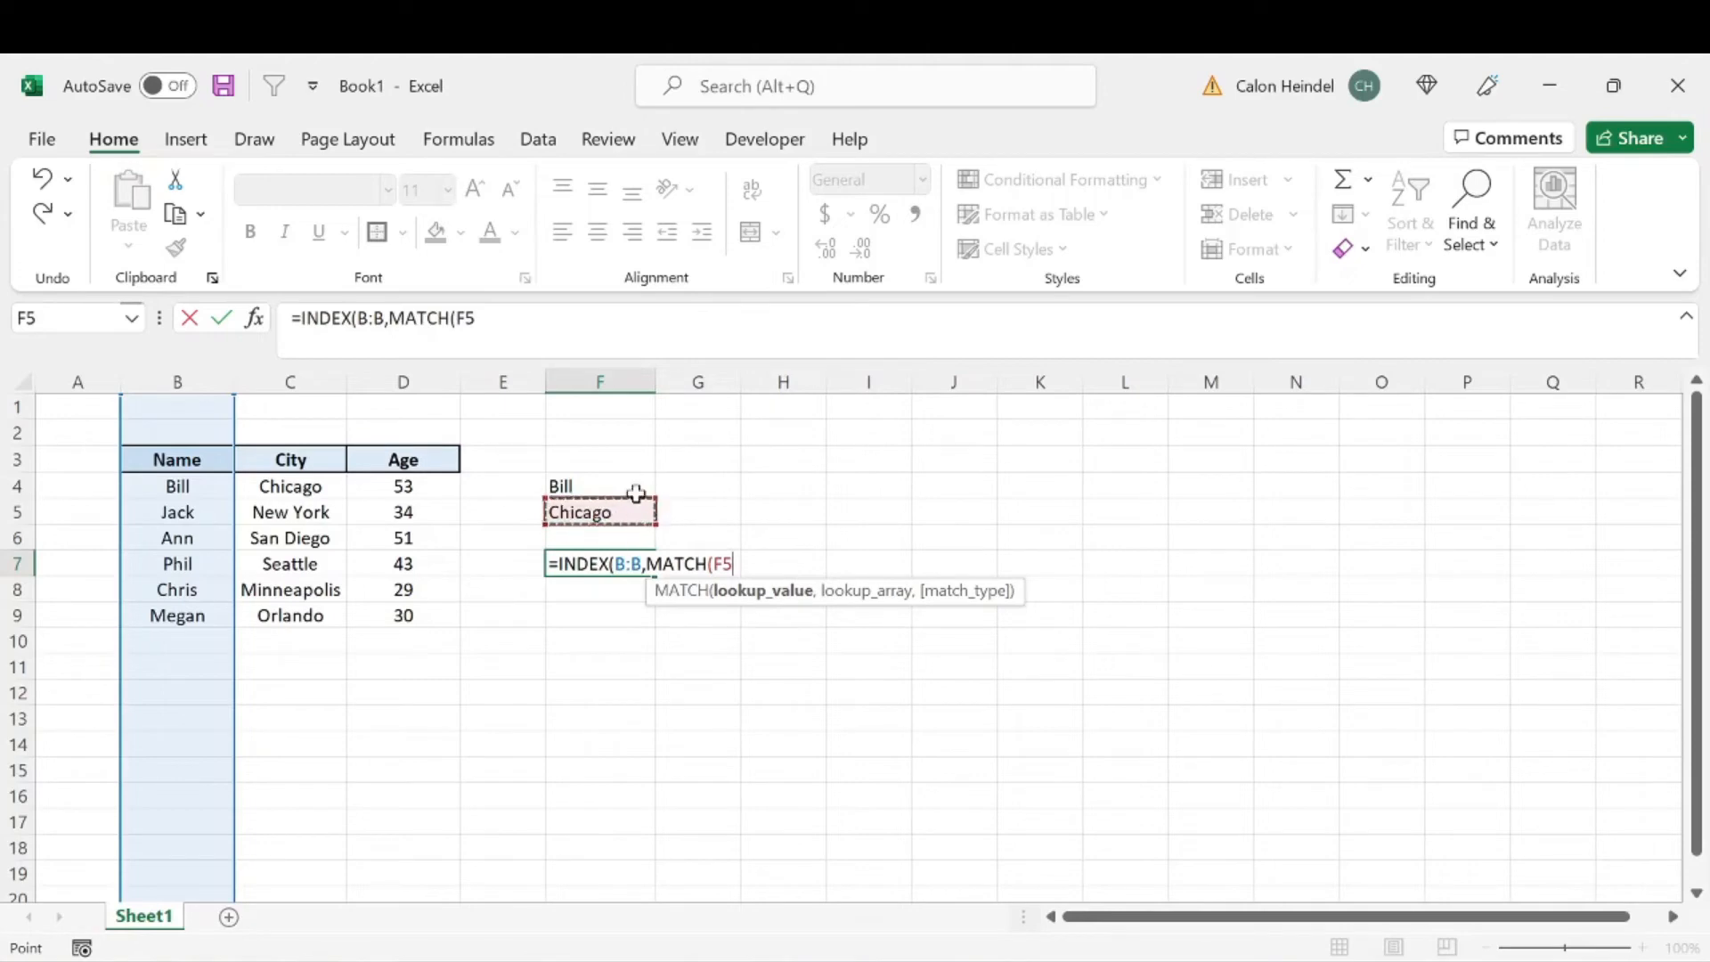
pyautogui.write(',')
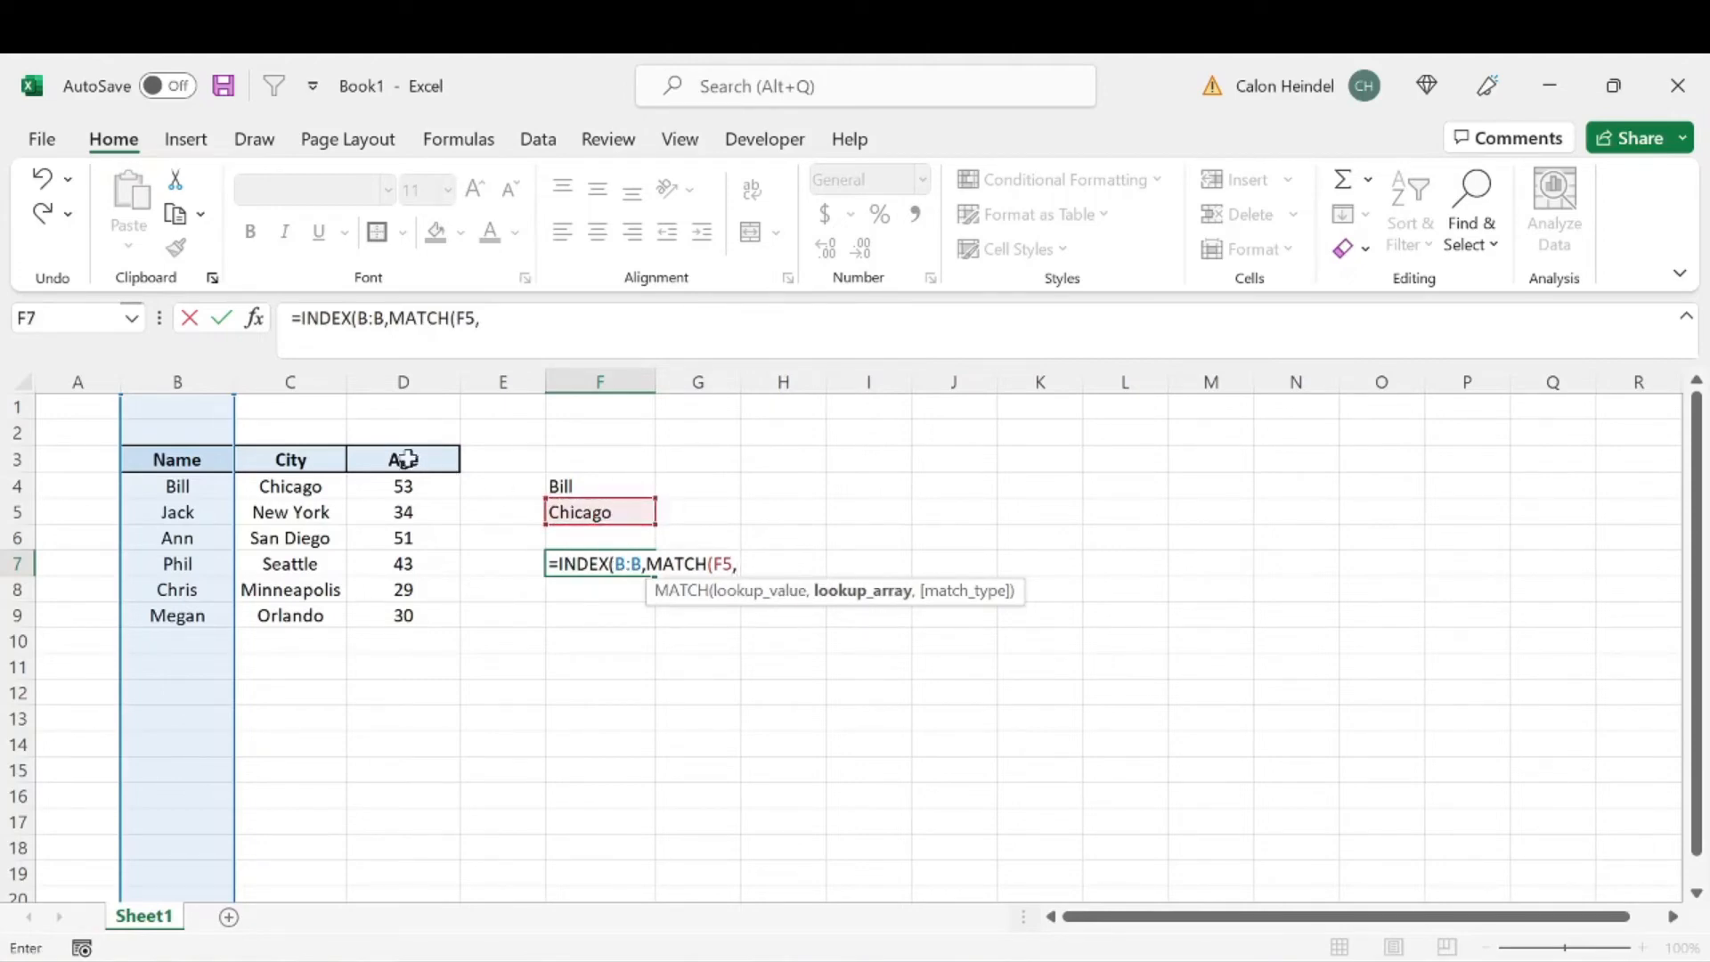
pyautogui.click(288, 377)
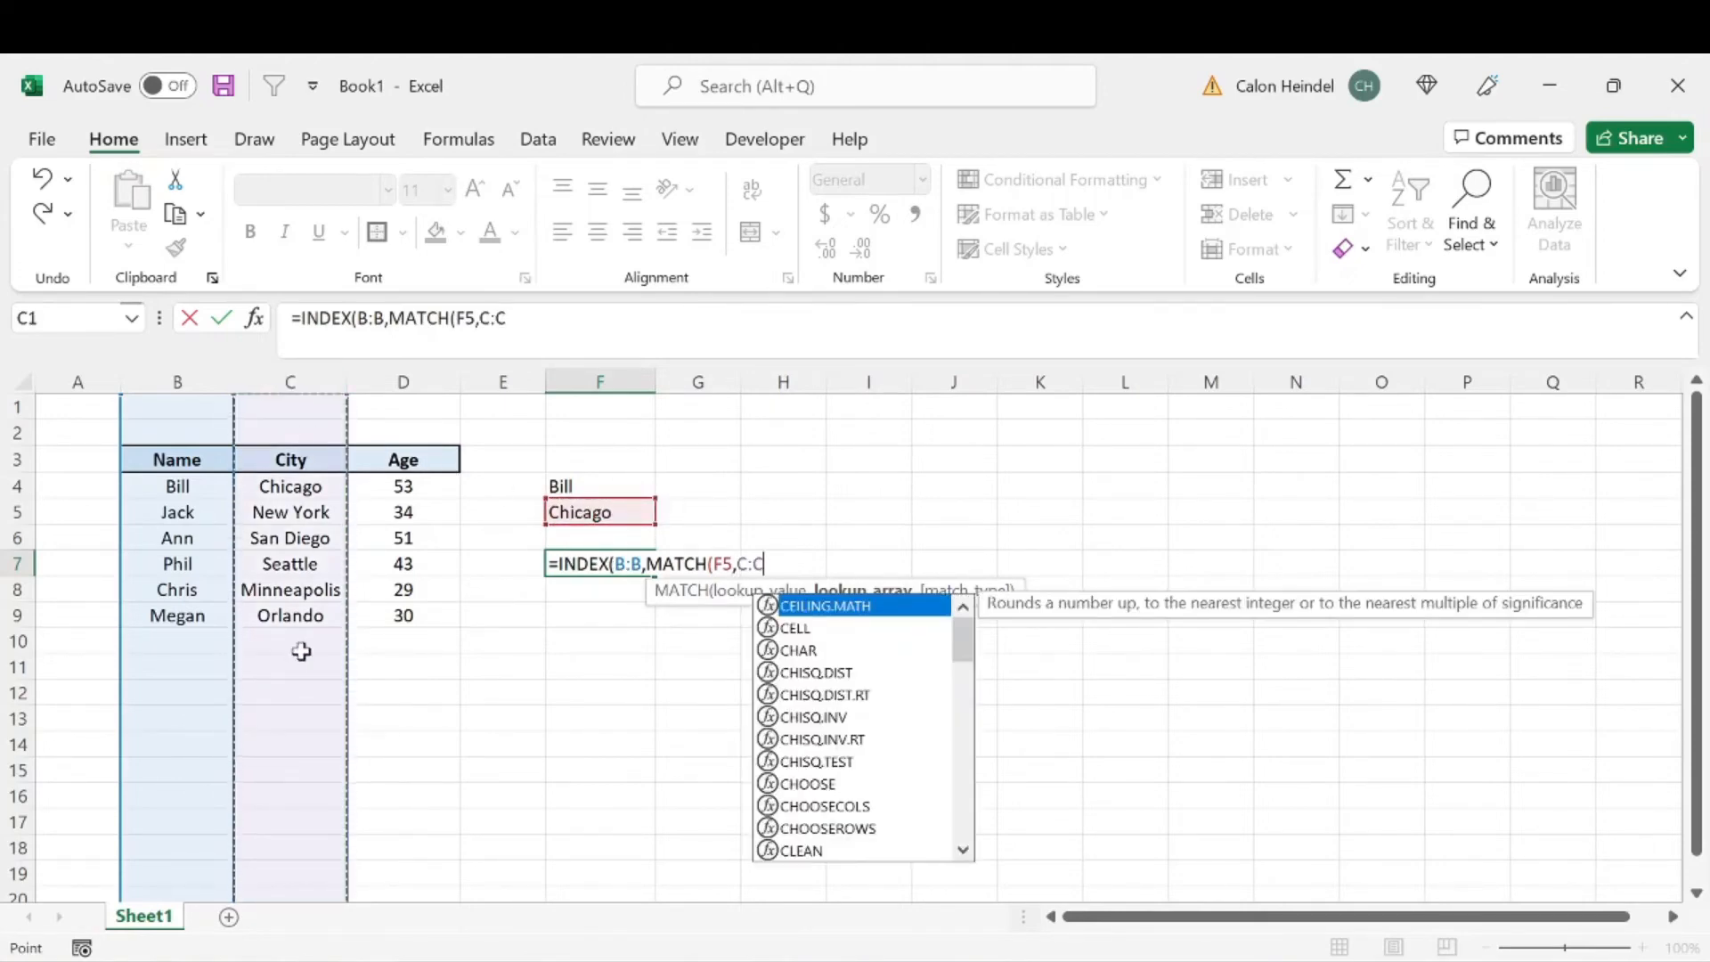
pyautogui.write(',')
pyautogui.press('Down')
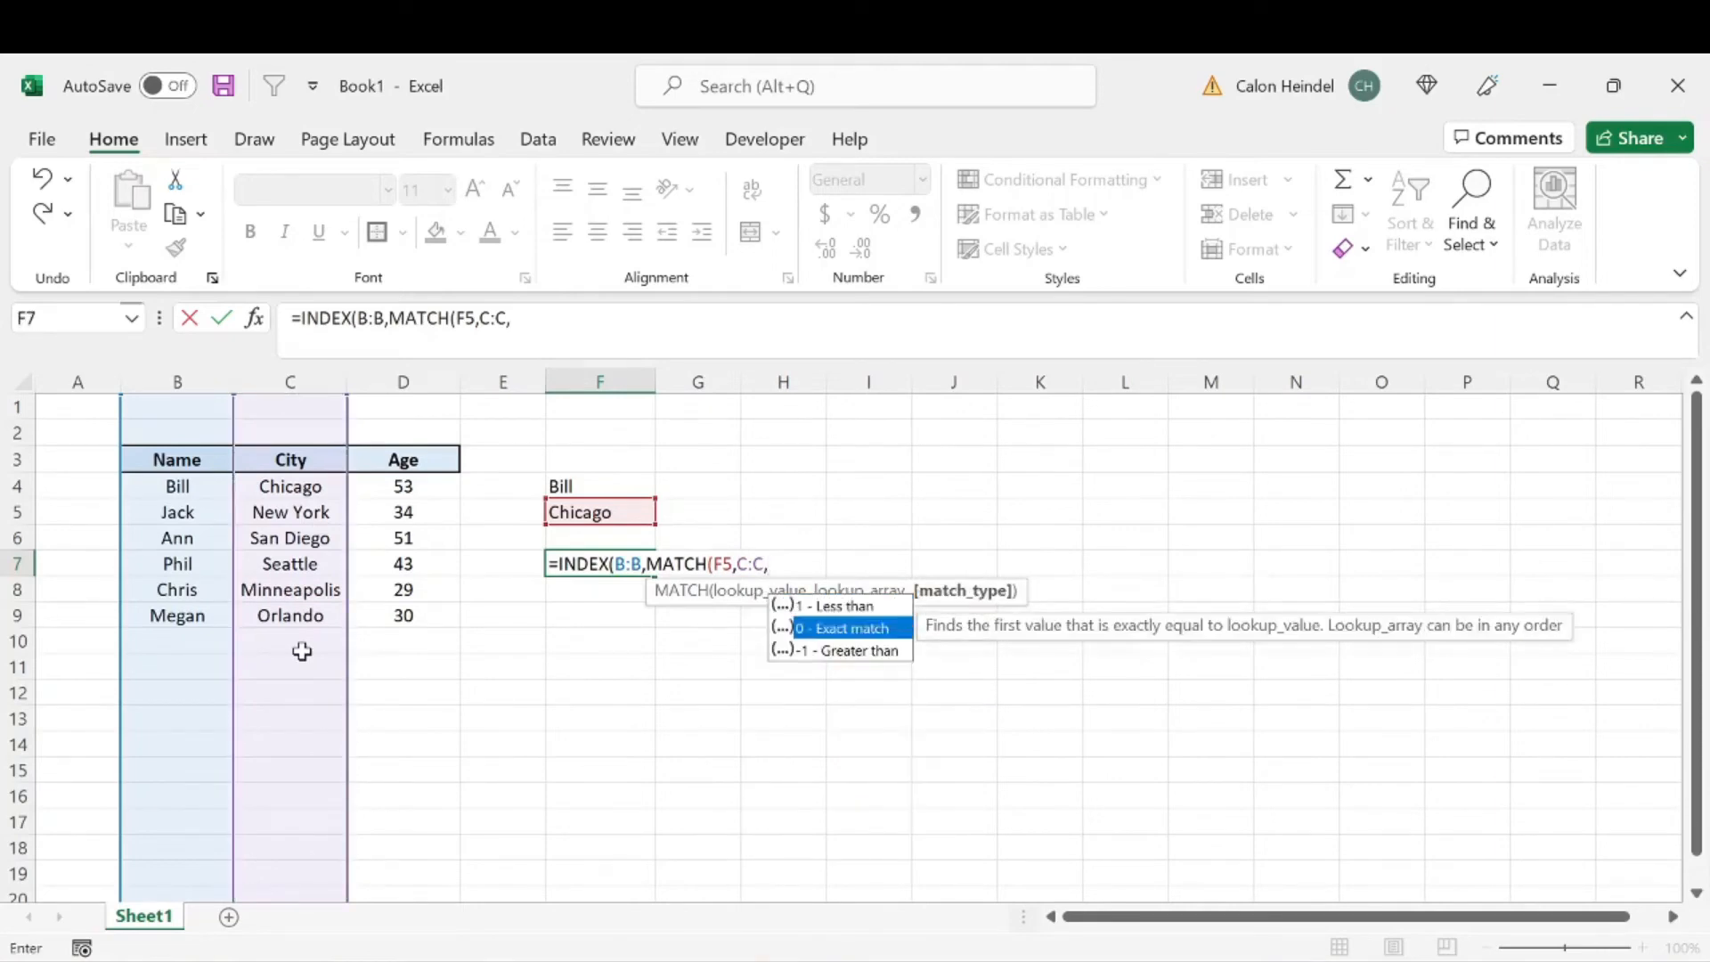
pyautogui.press('Tab')
pyautogui.hotkey('ctrl', 'Return')
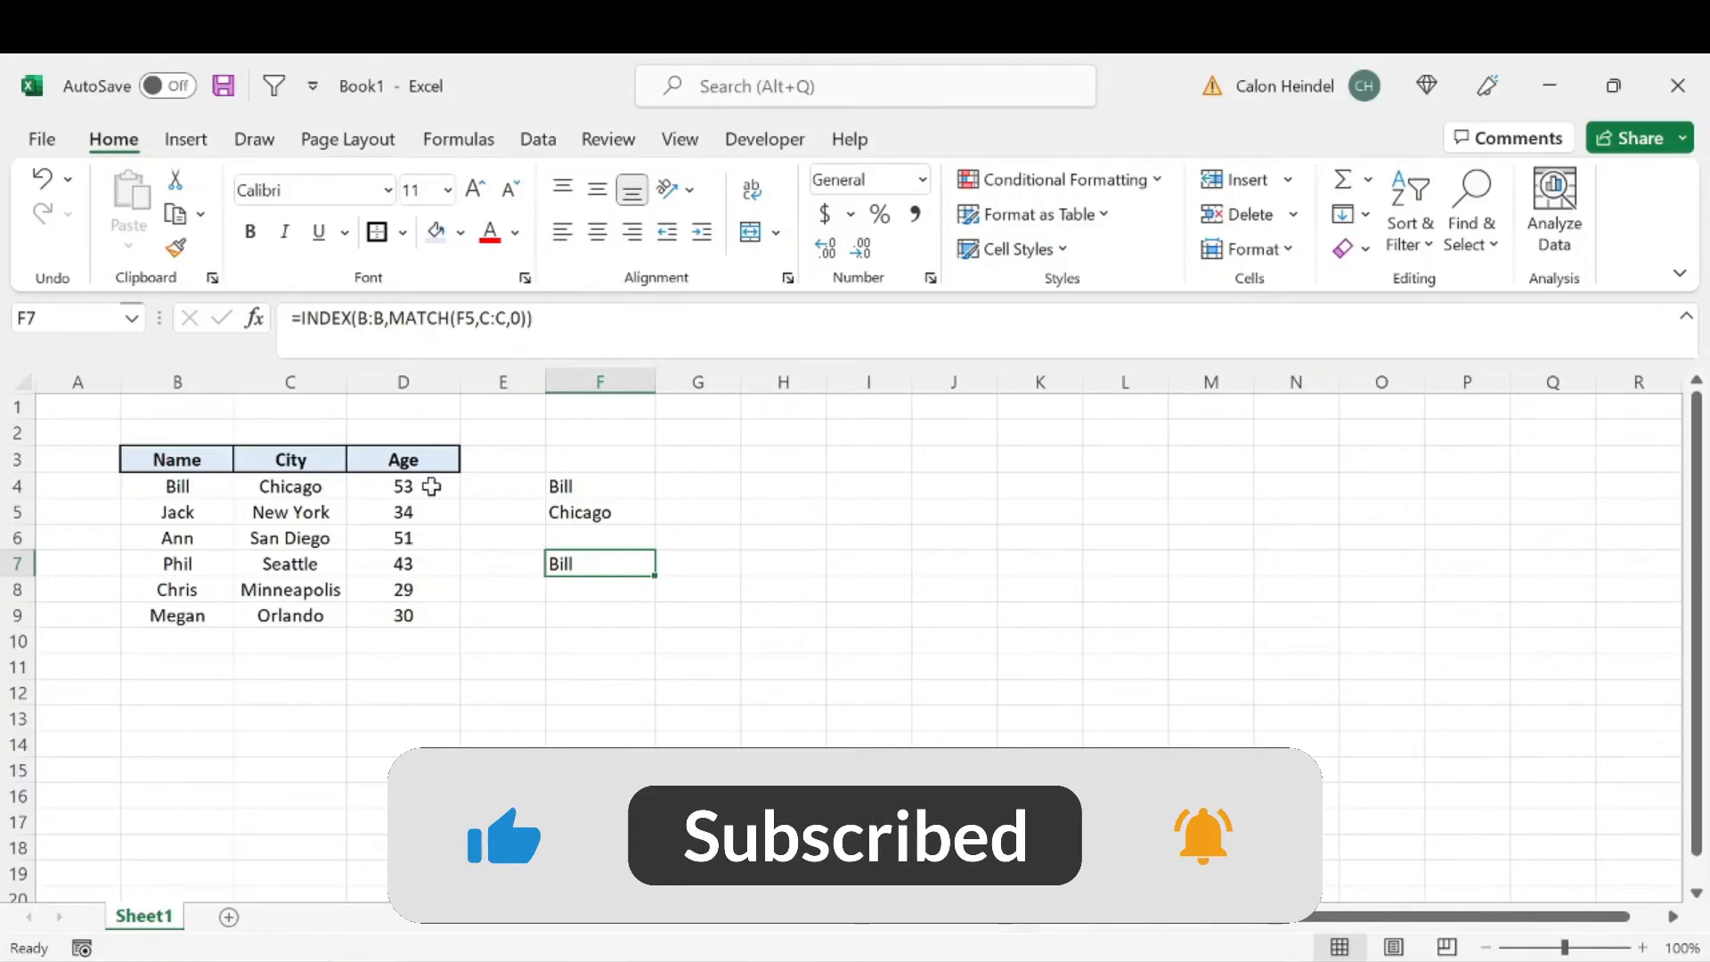
# Step: Replace the formula in F5 with the city New York and check the INDEX MATCH formula in F7
pyautogui.click(606, 513)
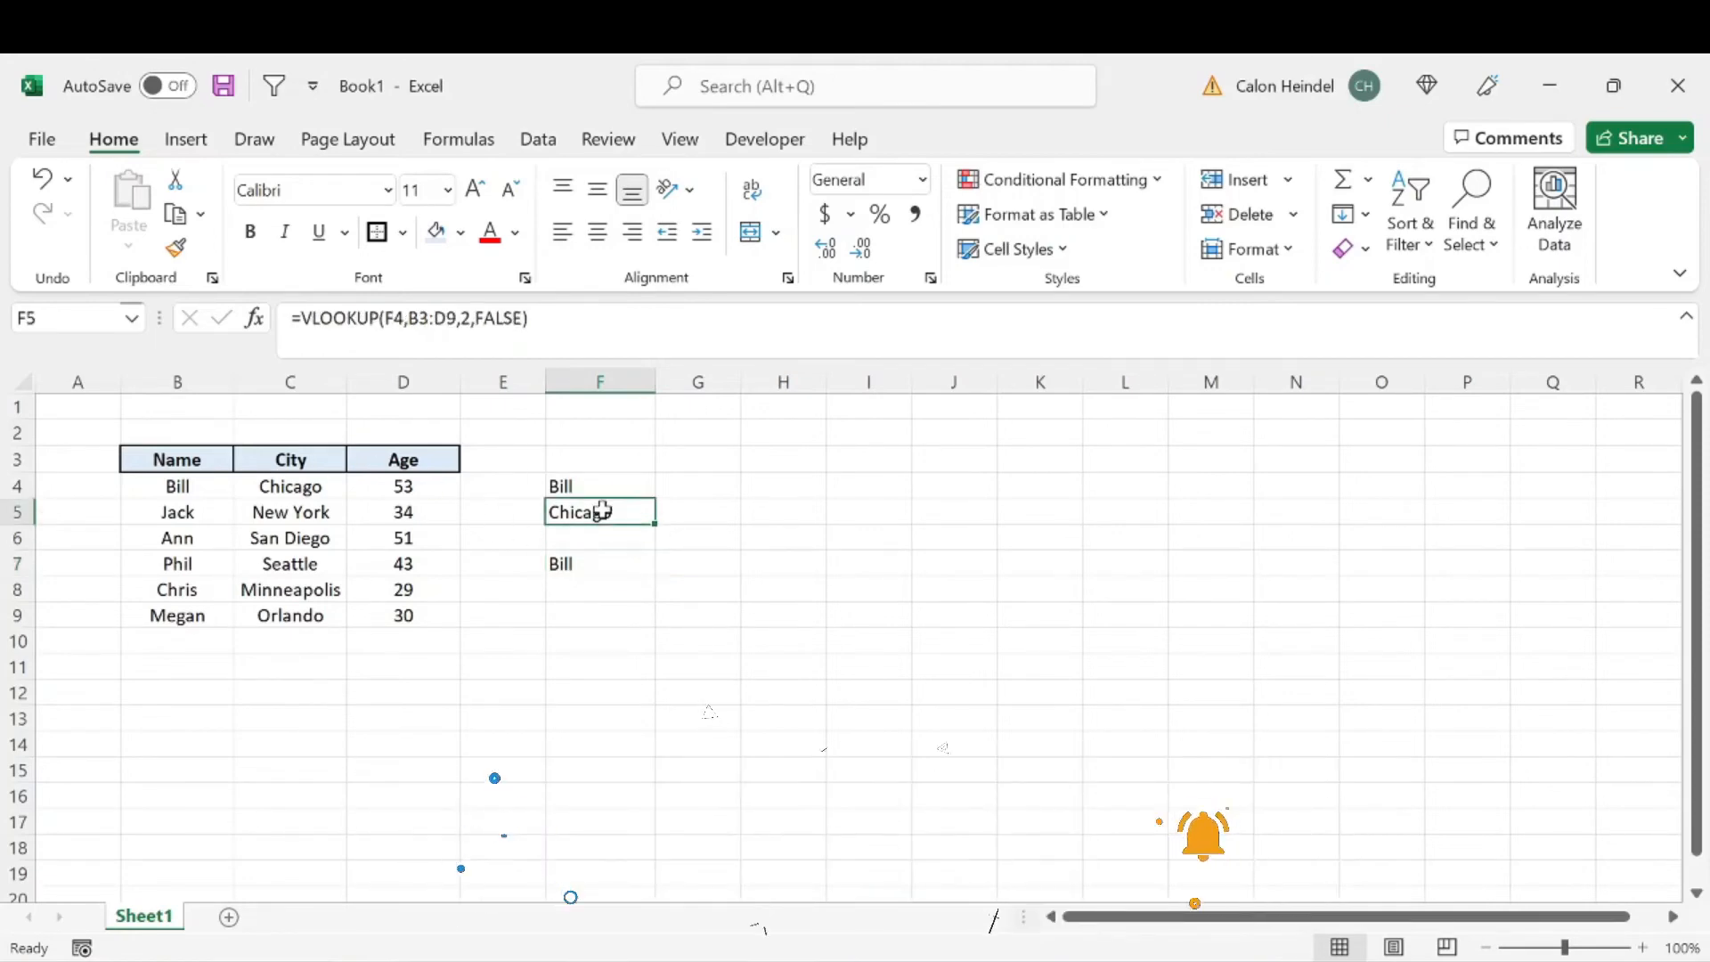
pyautogui.write('New York')
pyautogui.press('Return')
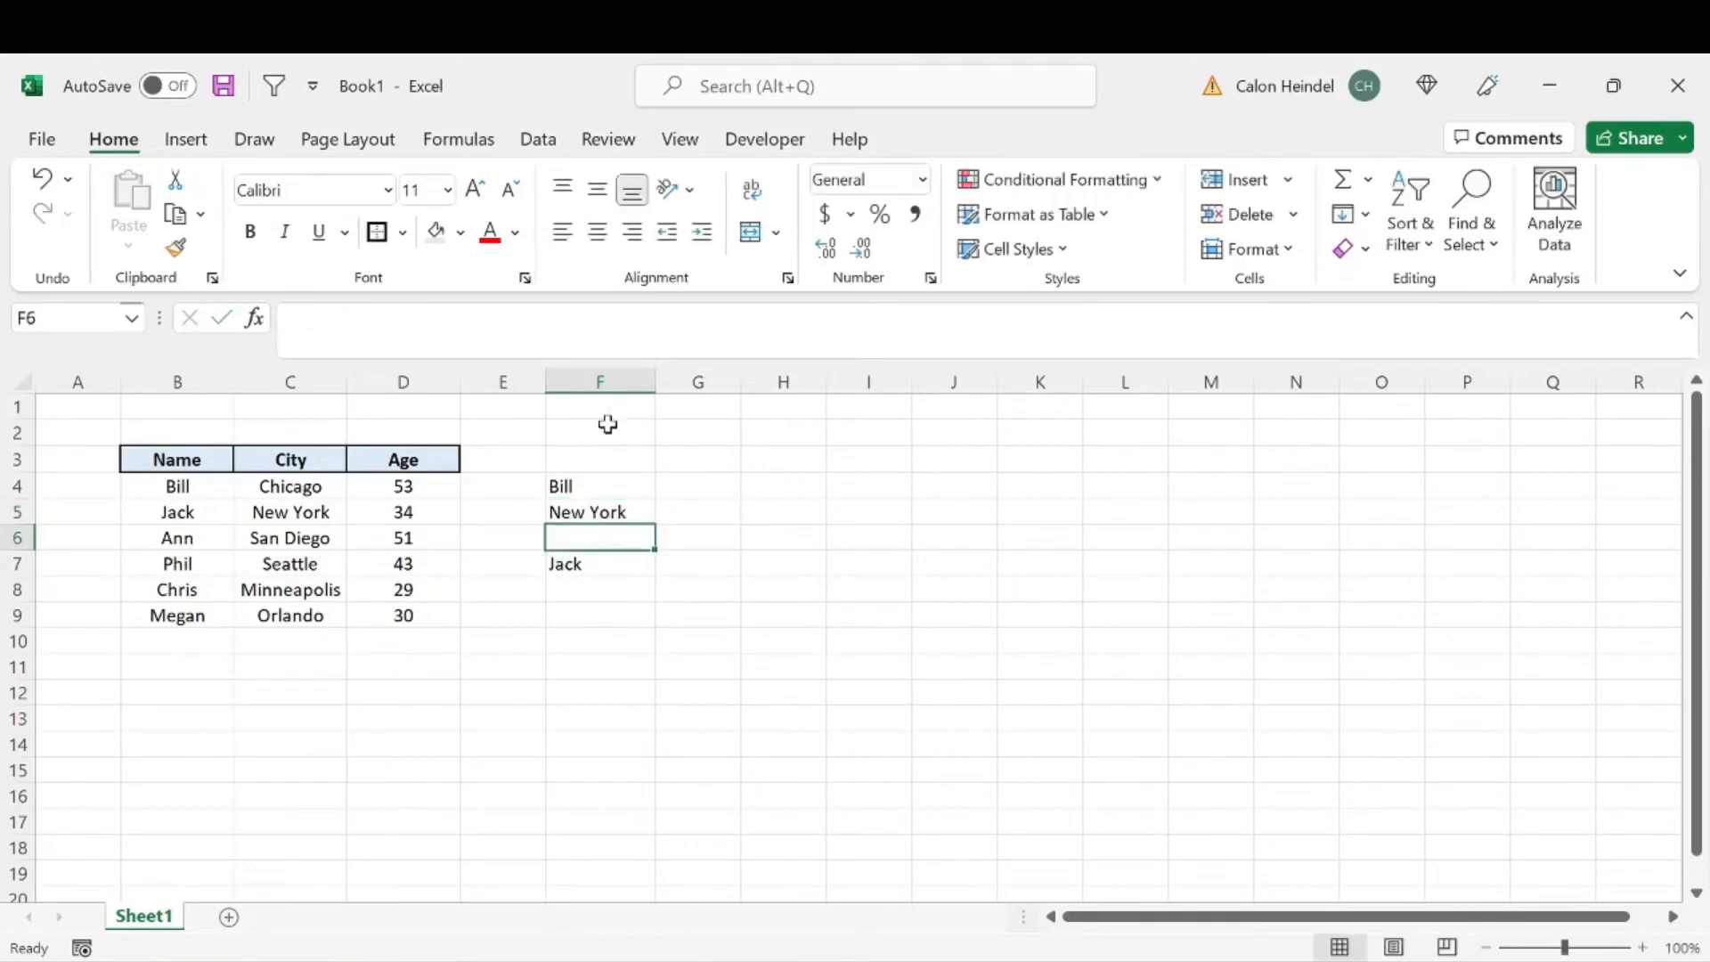
pyautogui.click(611, 562)
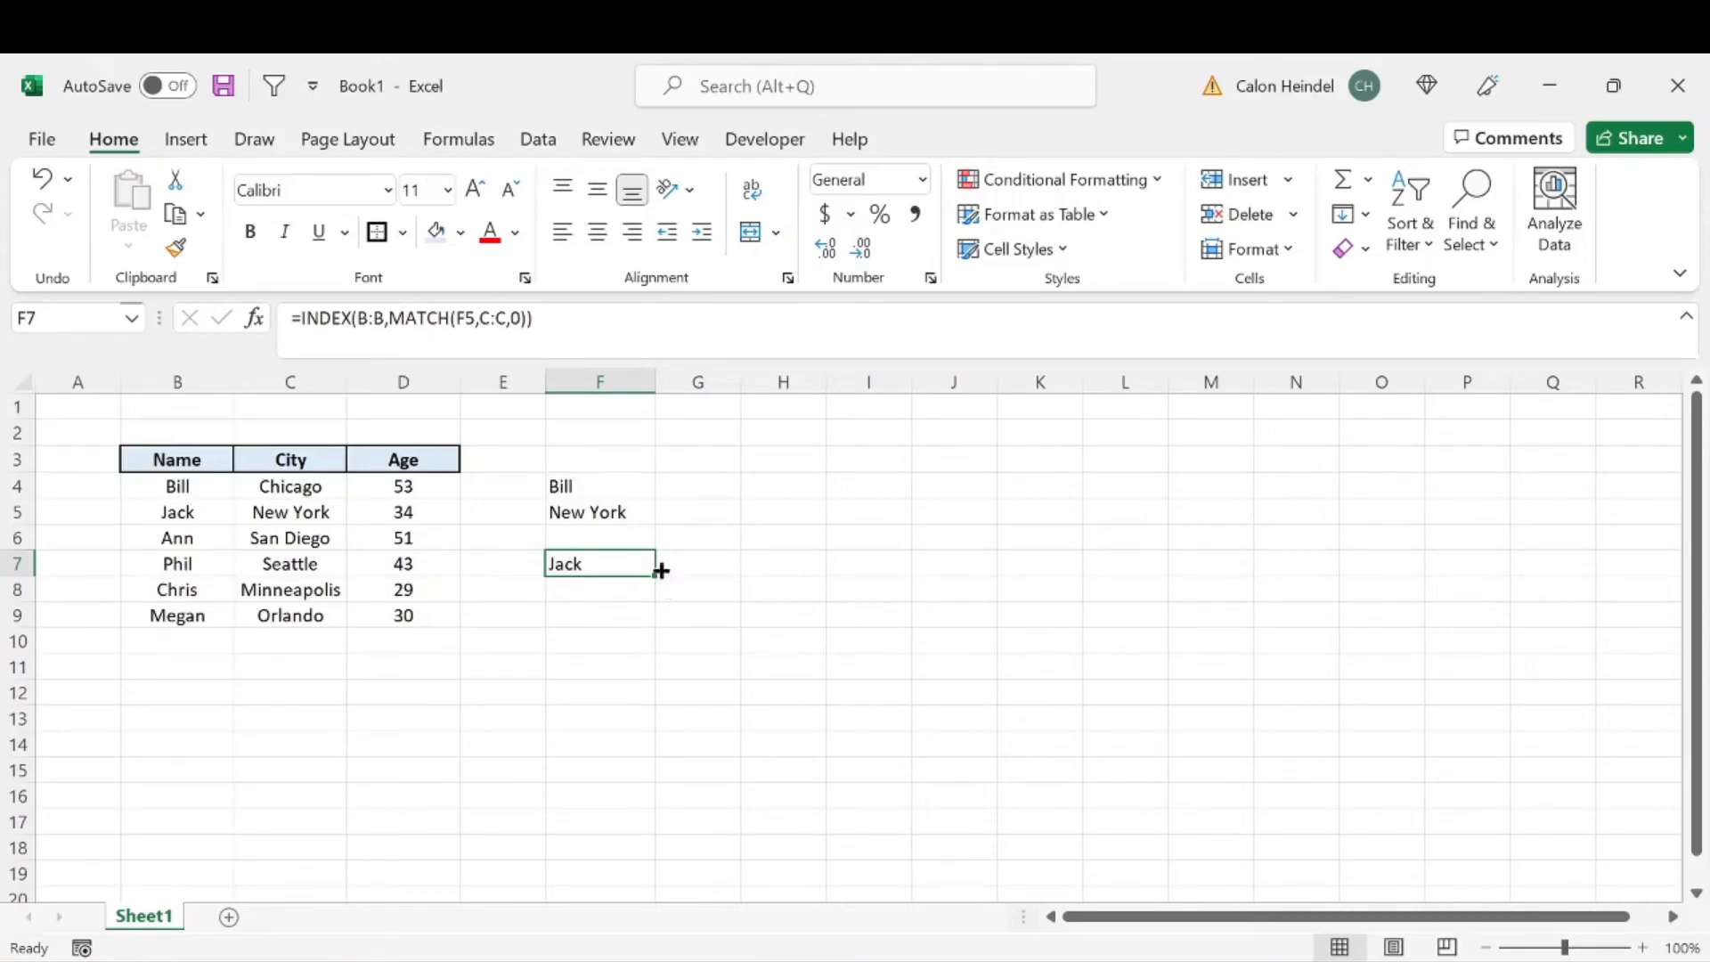
# Step: Compare the city in F5 with the table's columns and examine which ranges the INDEX MATCH formula in F7 references
pyautogui.click(628, 513)
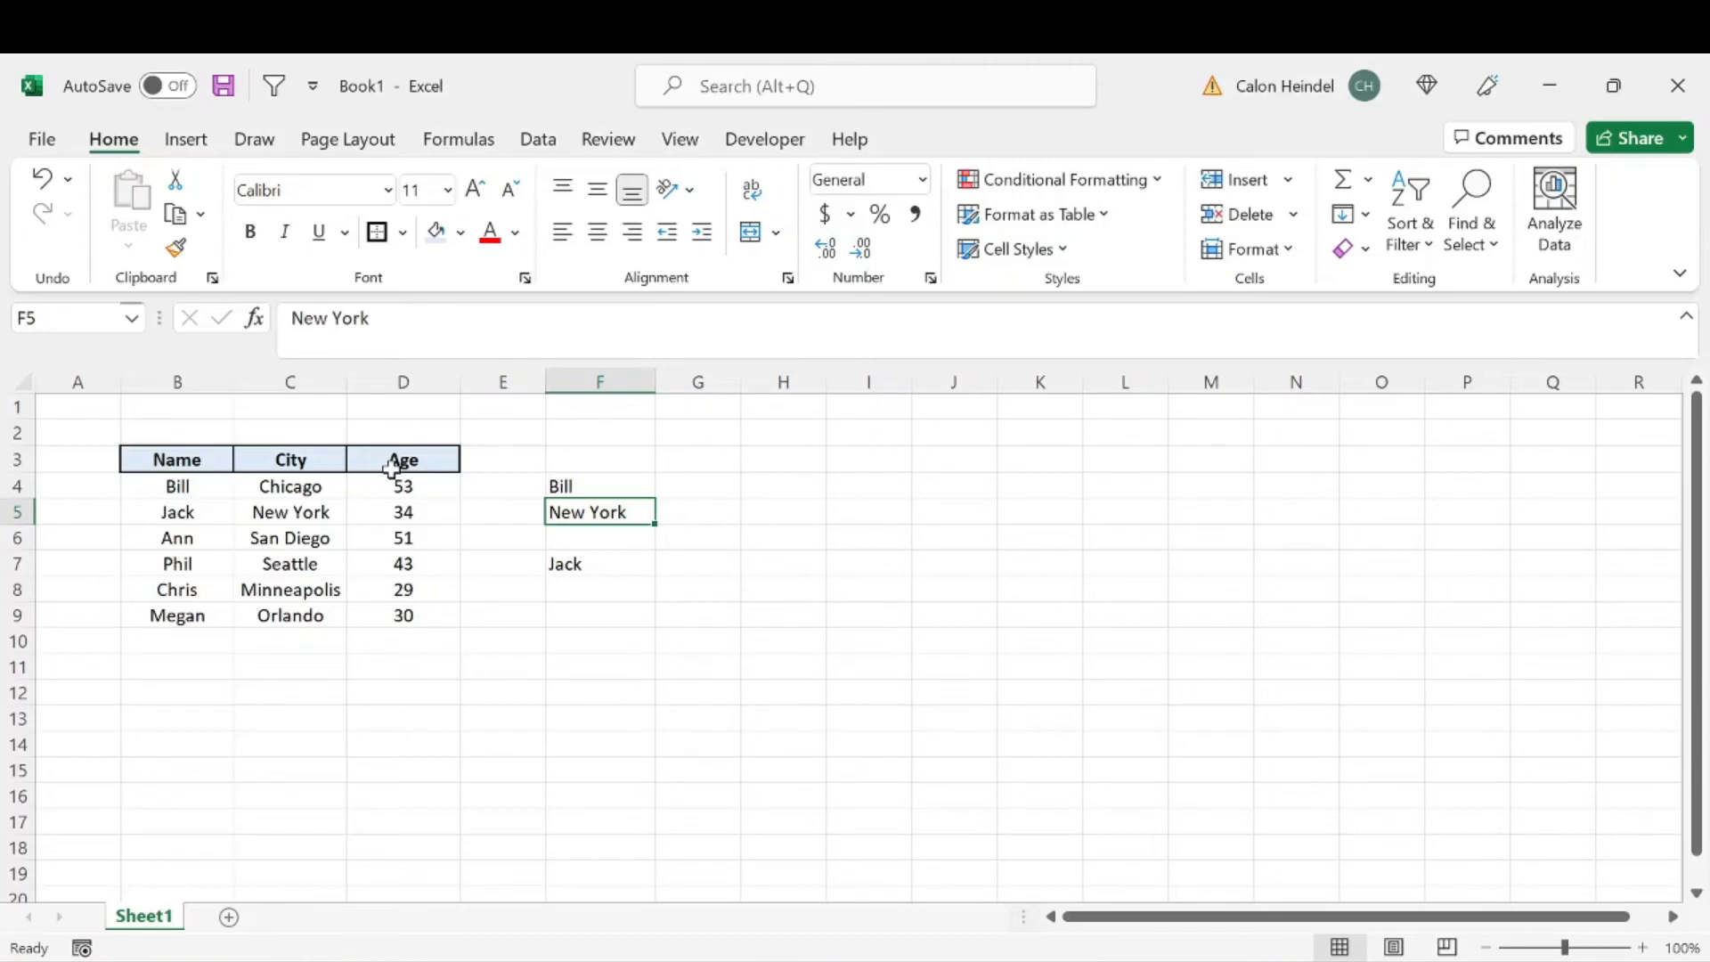
pyautogui.click(179, 381)
pyautogui.moveTo(268, 381); pyautogui.dragTo(389, 387)
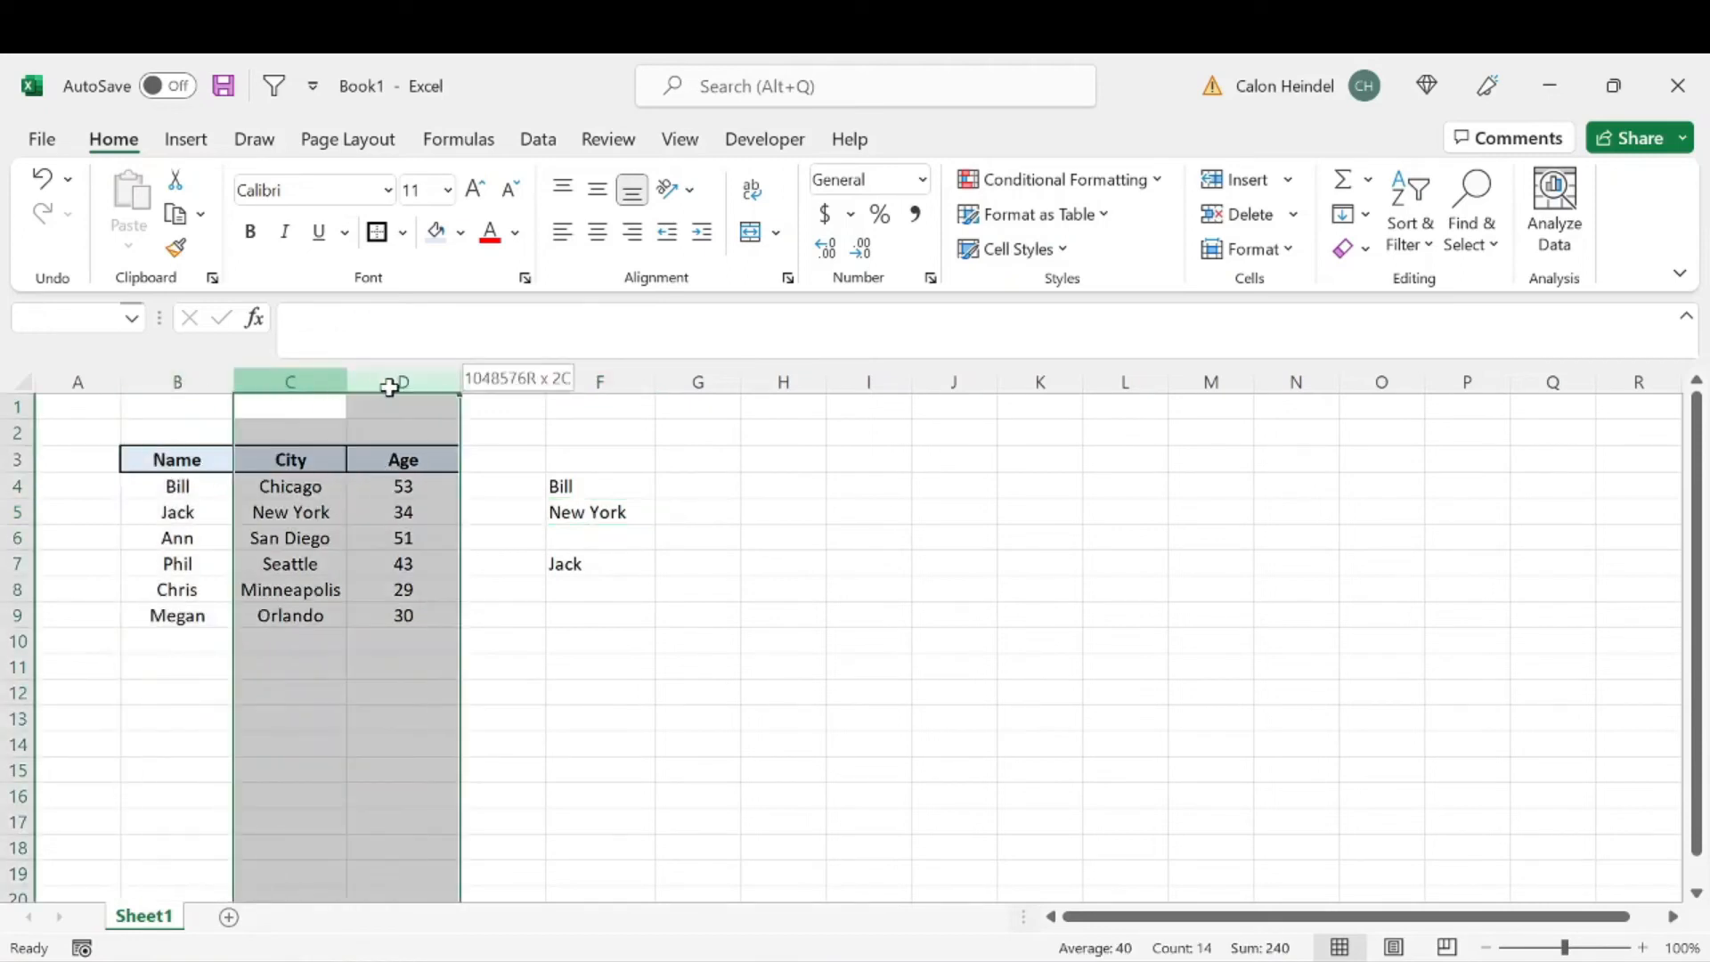
pyautogui.click(496, 431)
pyautogui.click(596, 563)
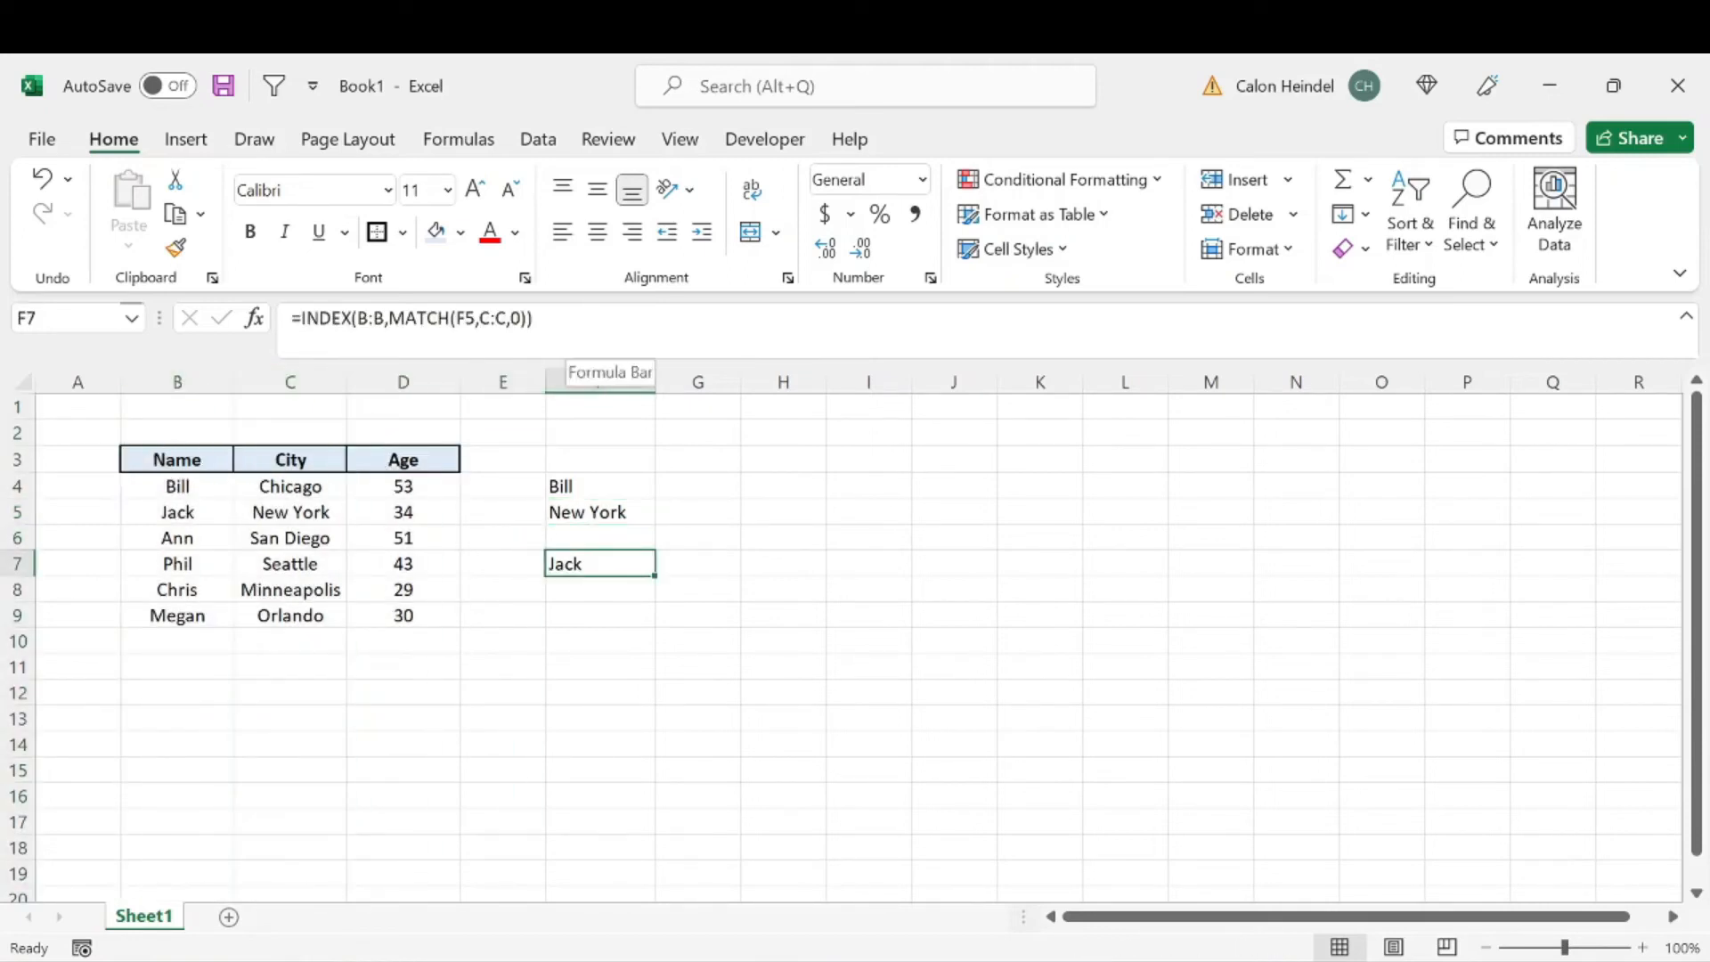
pyautogui.press('F2')
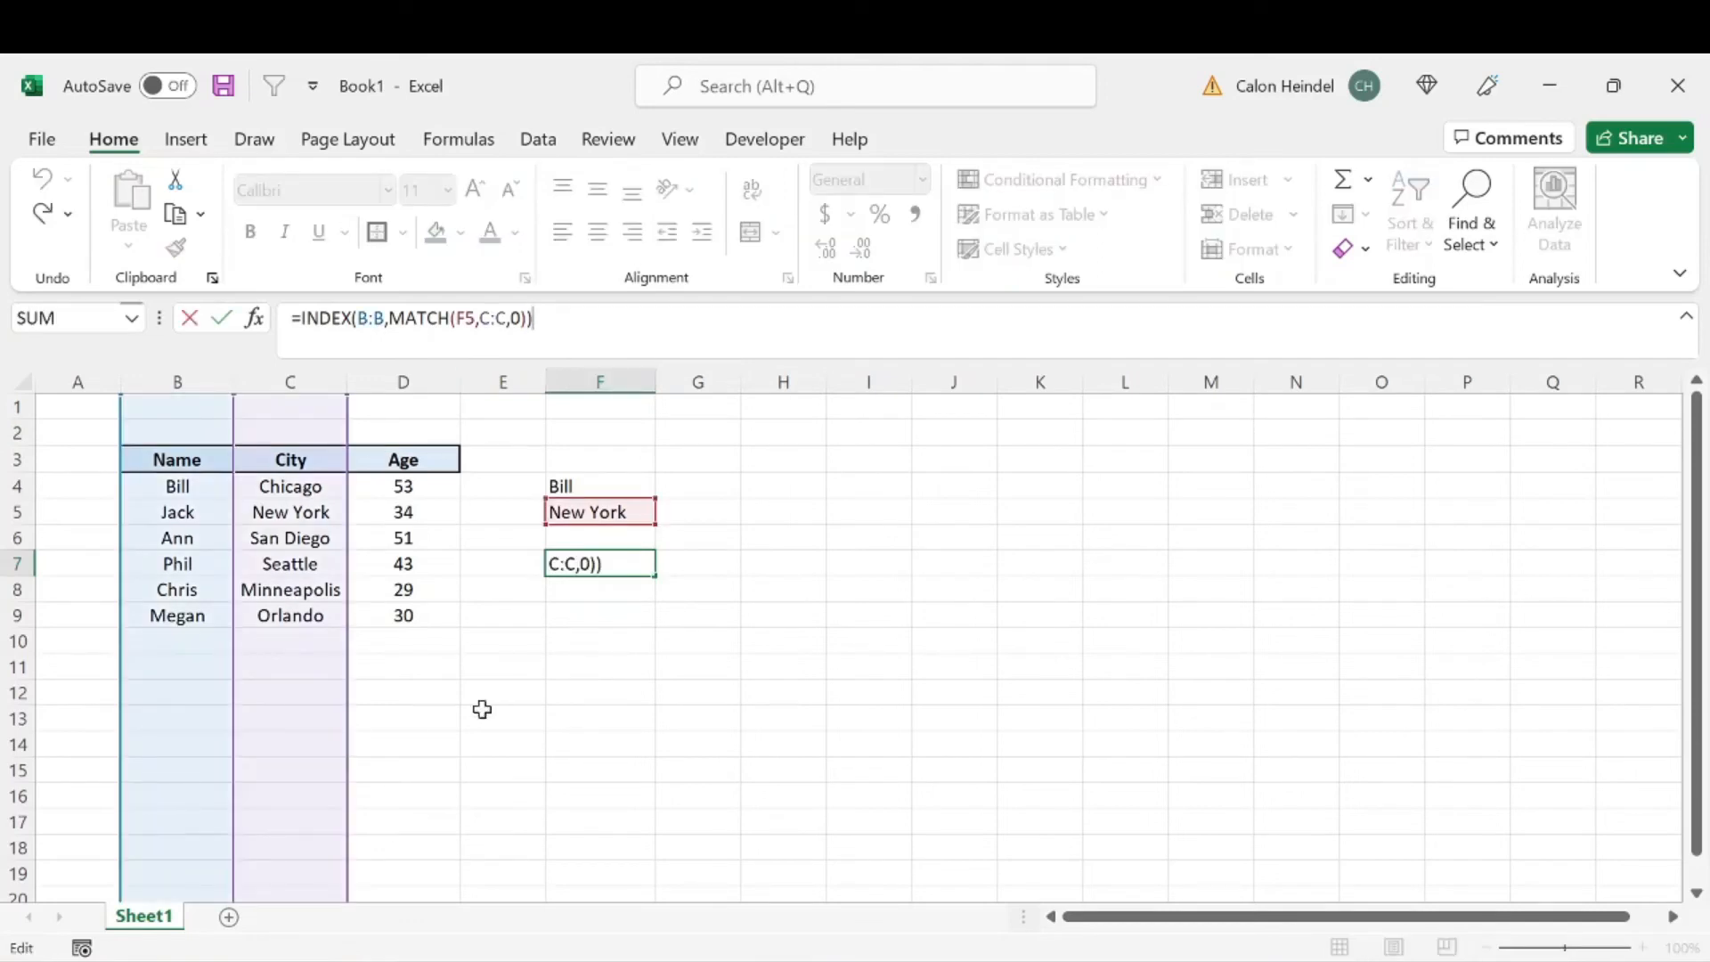
pyautogui.click(571, 688)
# Step: Review the lookup values in F4 and F5 against the Name, City and Age columns of the table
pyautogui.click(575, 486)
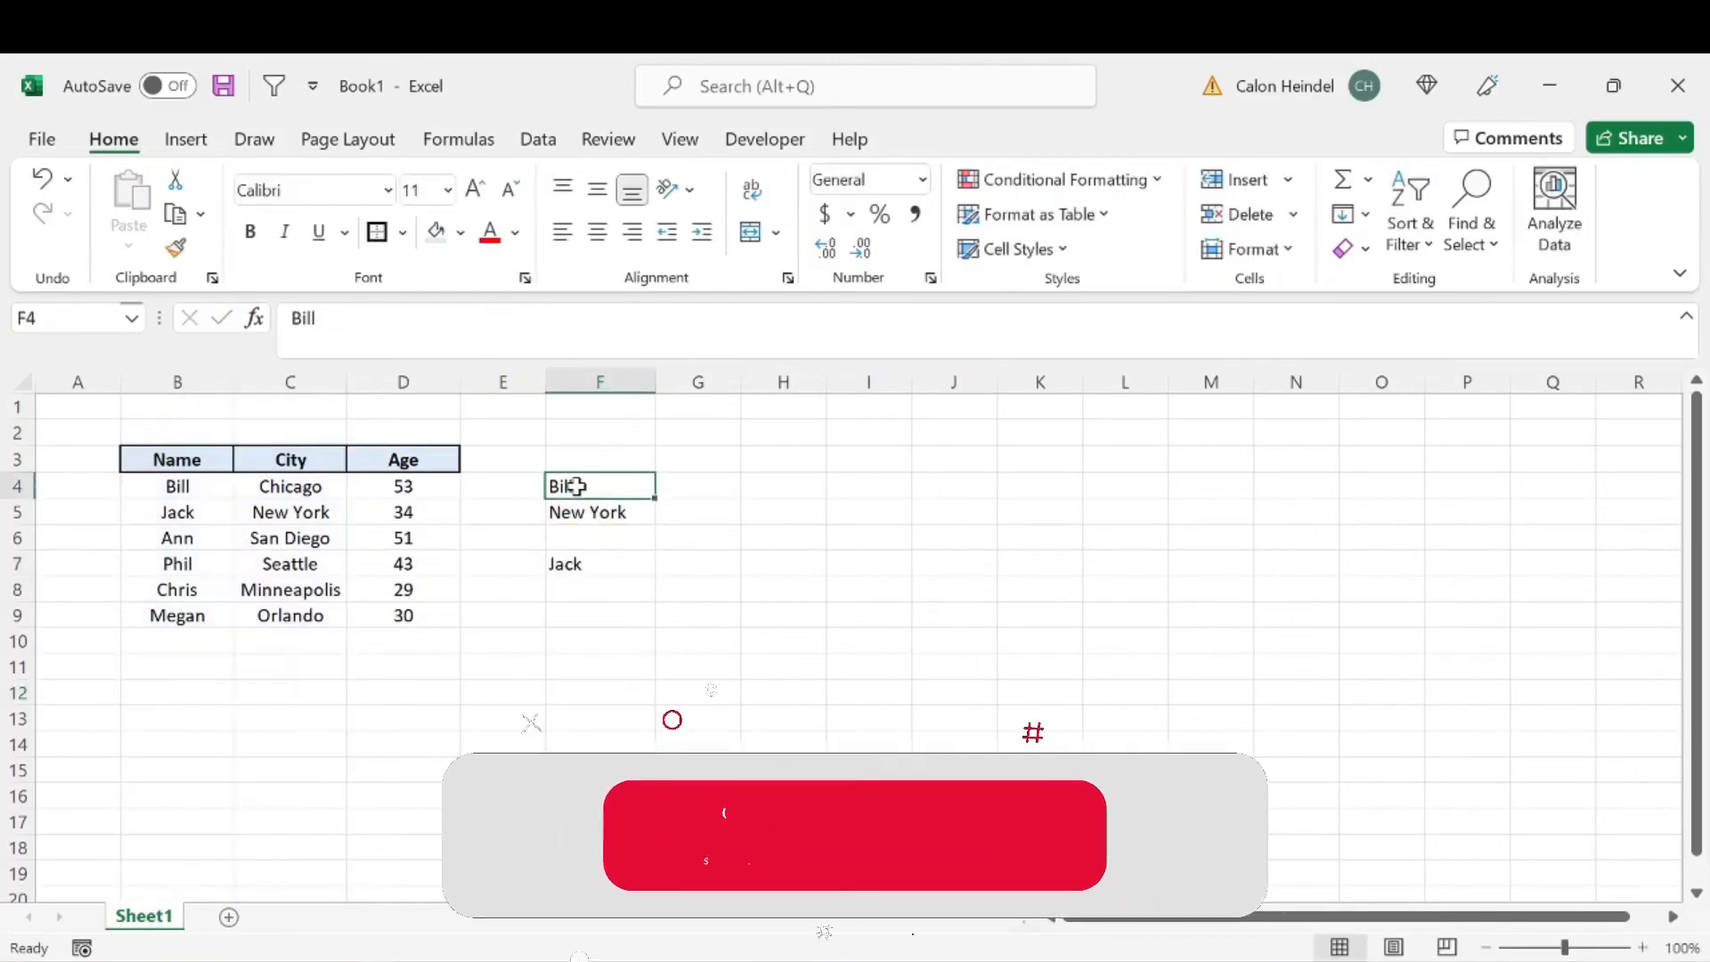
pyautogui.click(581, 511)
pyautogui.click(193, 378)
pyautogui.moveTo(192, 378); pyautogui.dragTo(419, 378)
pyautogui.press('Right')
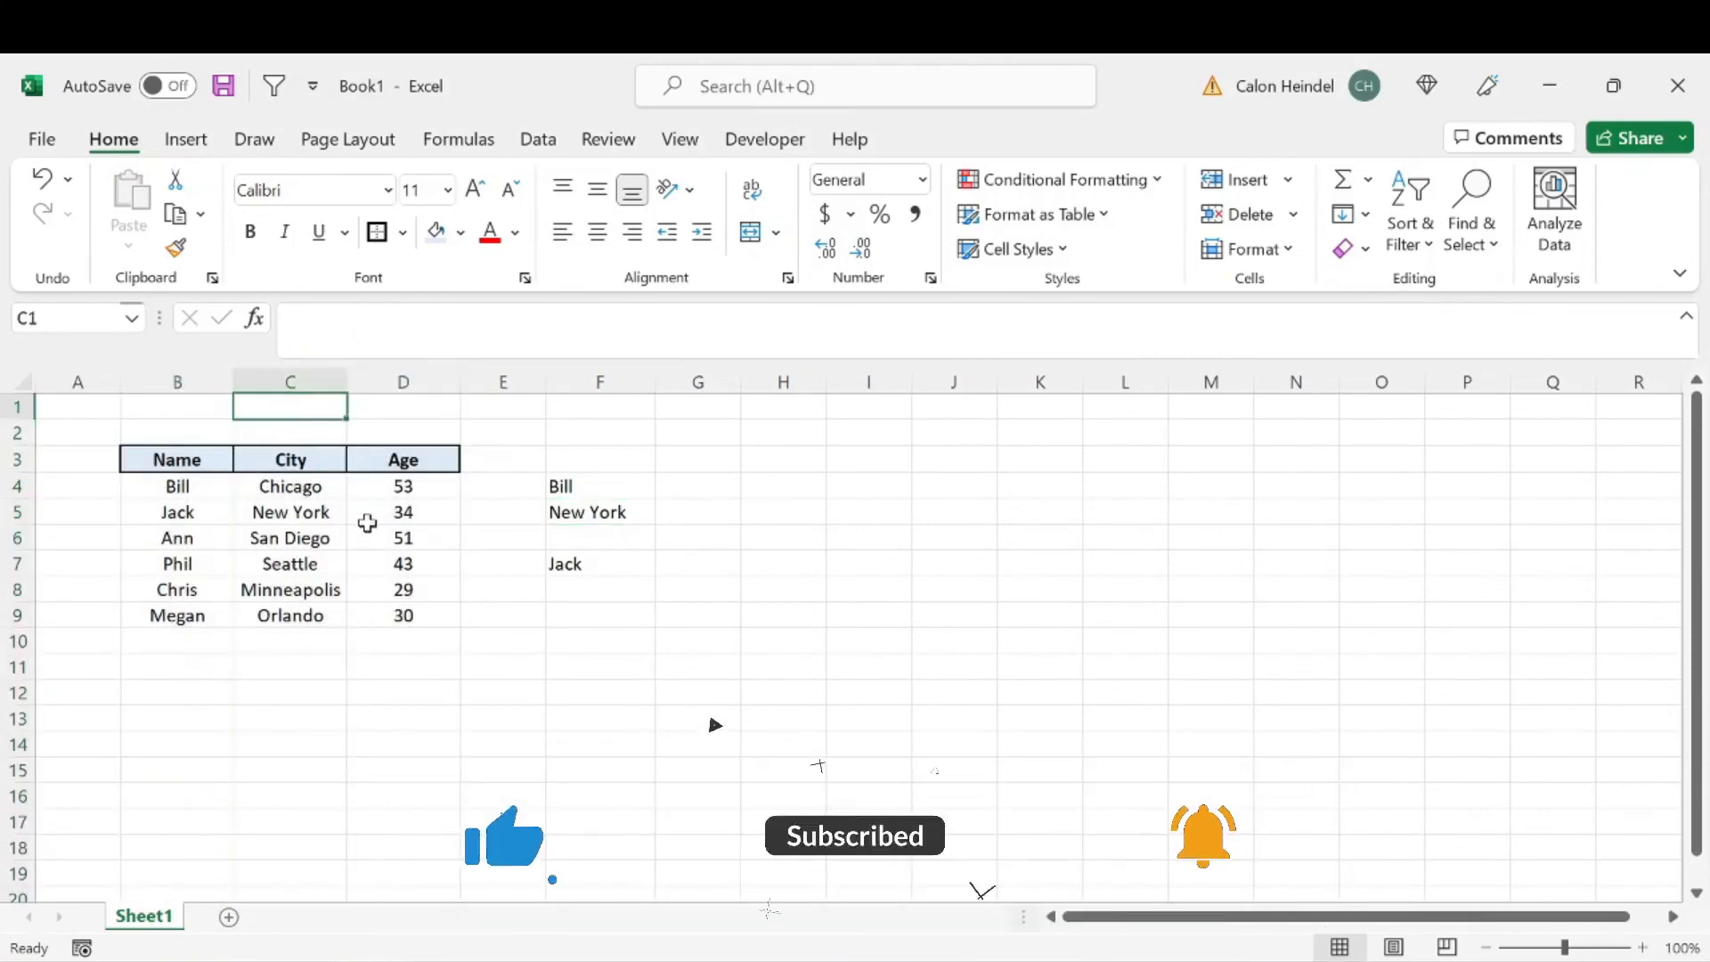
pyautogui.click(214, 378)
# Step: Inspect the arguments of the full INDEX MATCH formula in F7, including the nested MATCH, without changing it
pyautogui.click(579, 564)
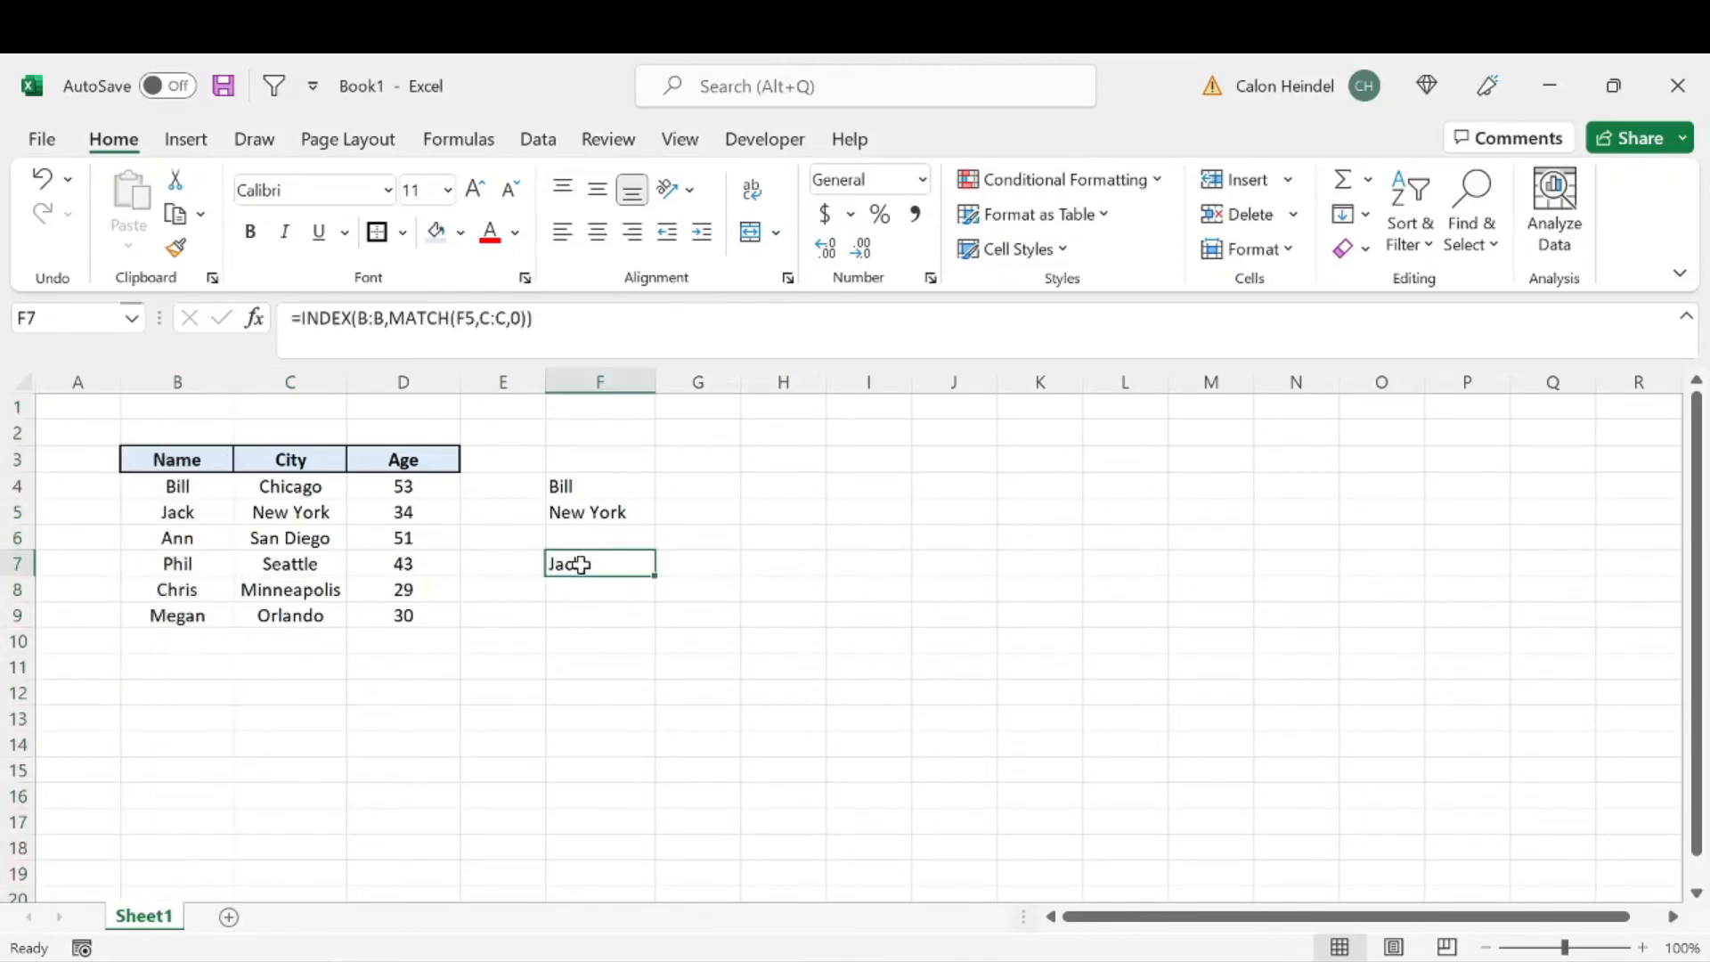
pyautogui.click(301, 318)
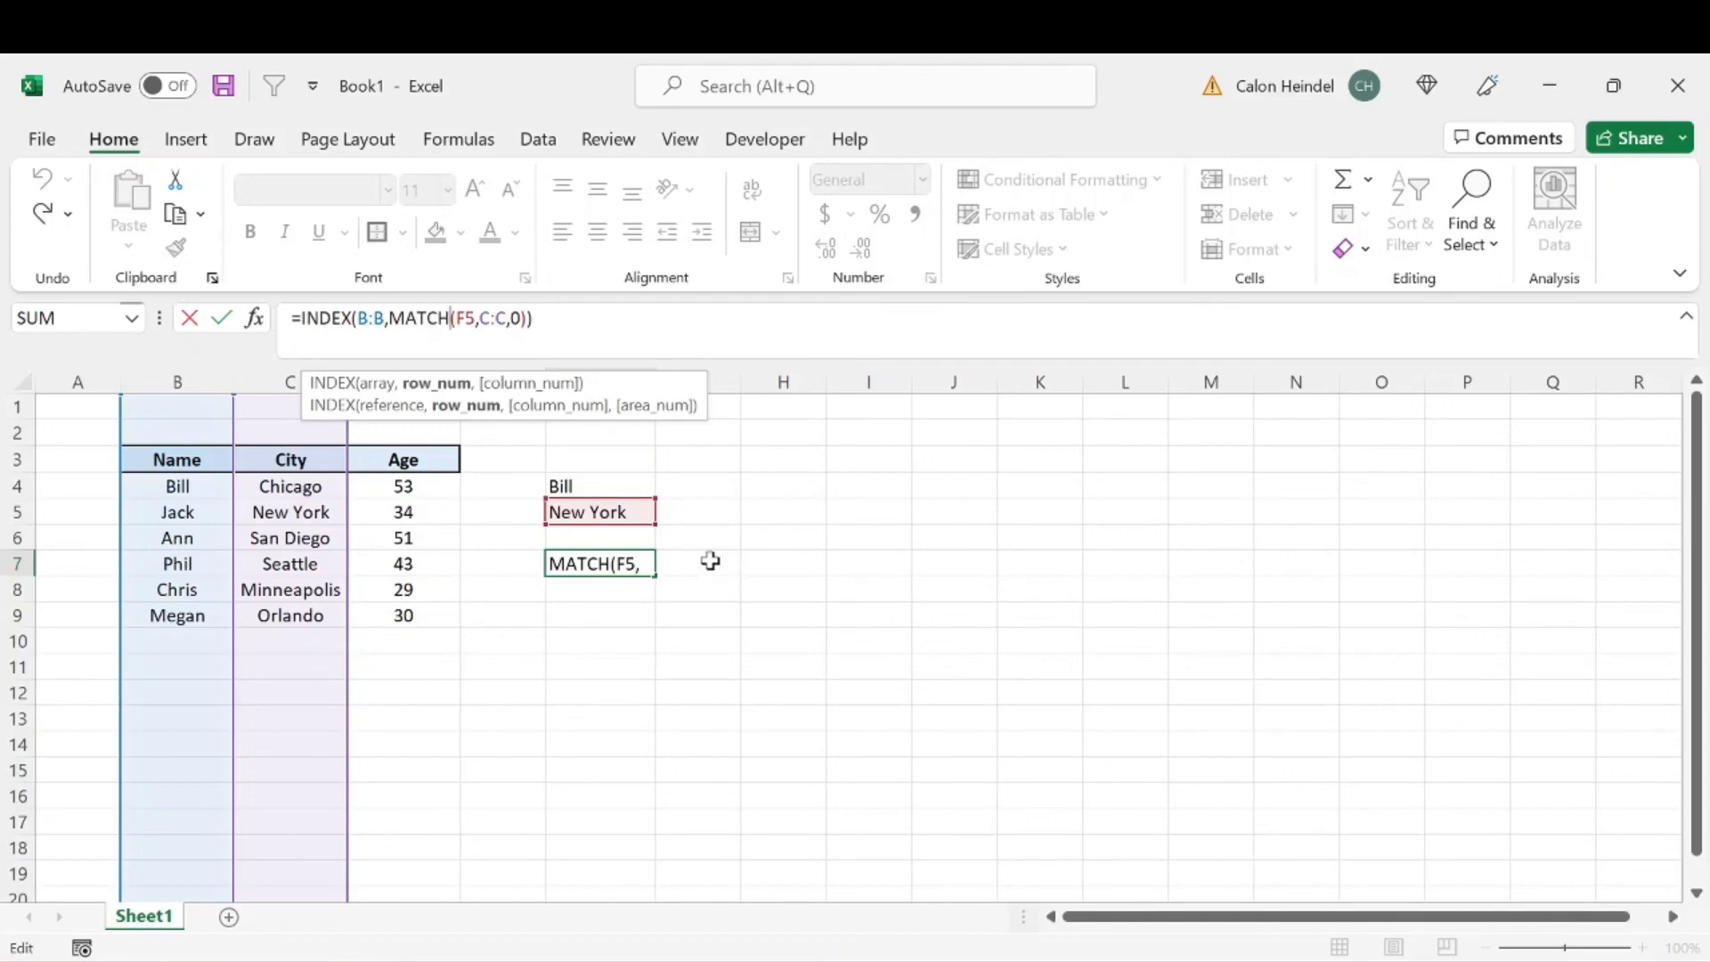
pyautogui.moveTo(292, 319); pyautogui.dragTo(535, 319)
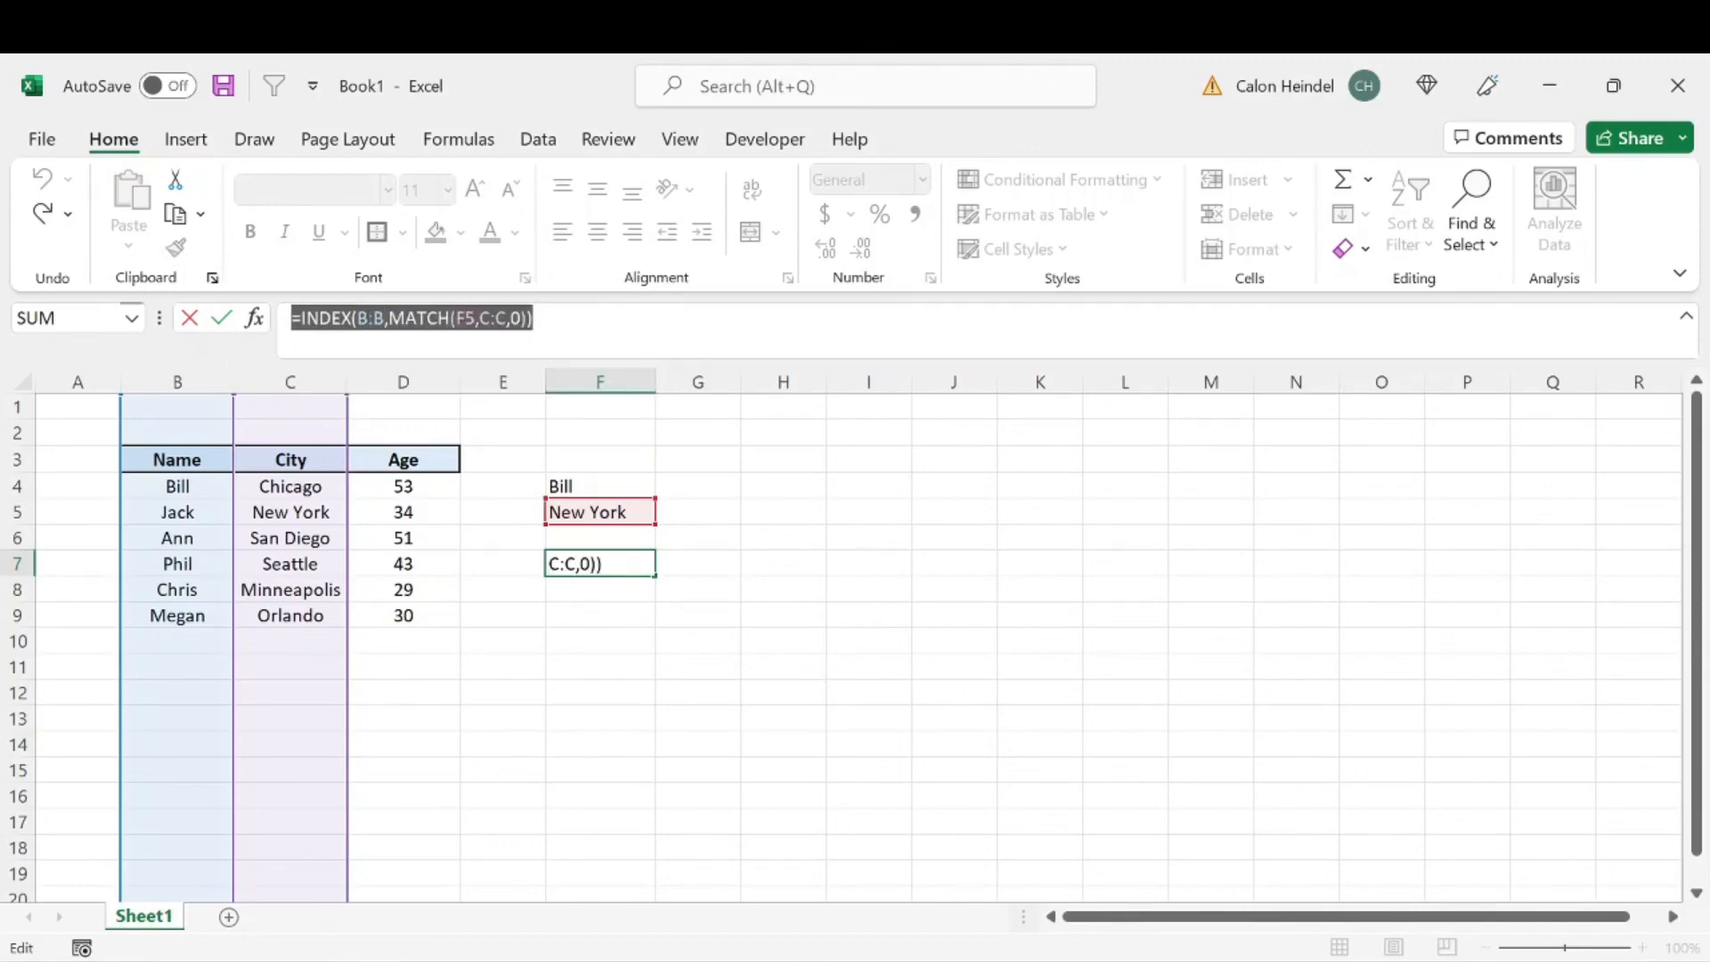
pyautogui.click(547, 331)
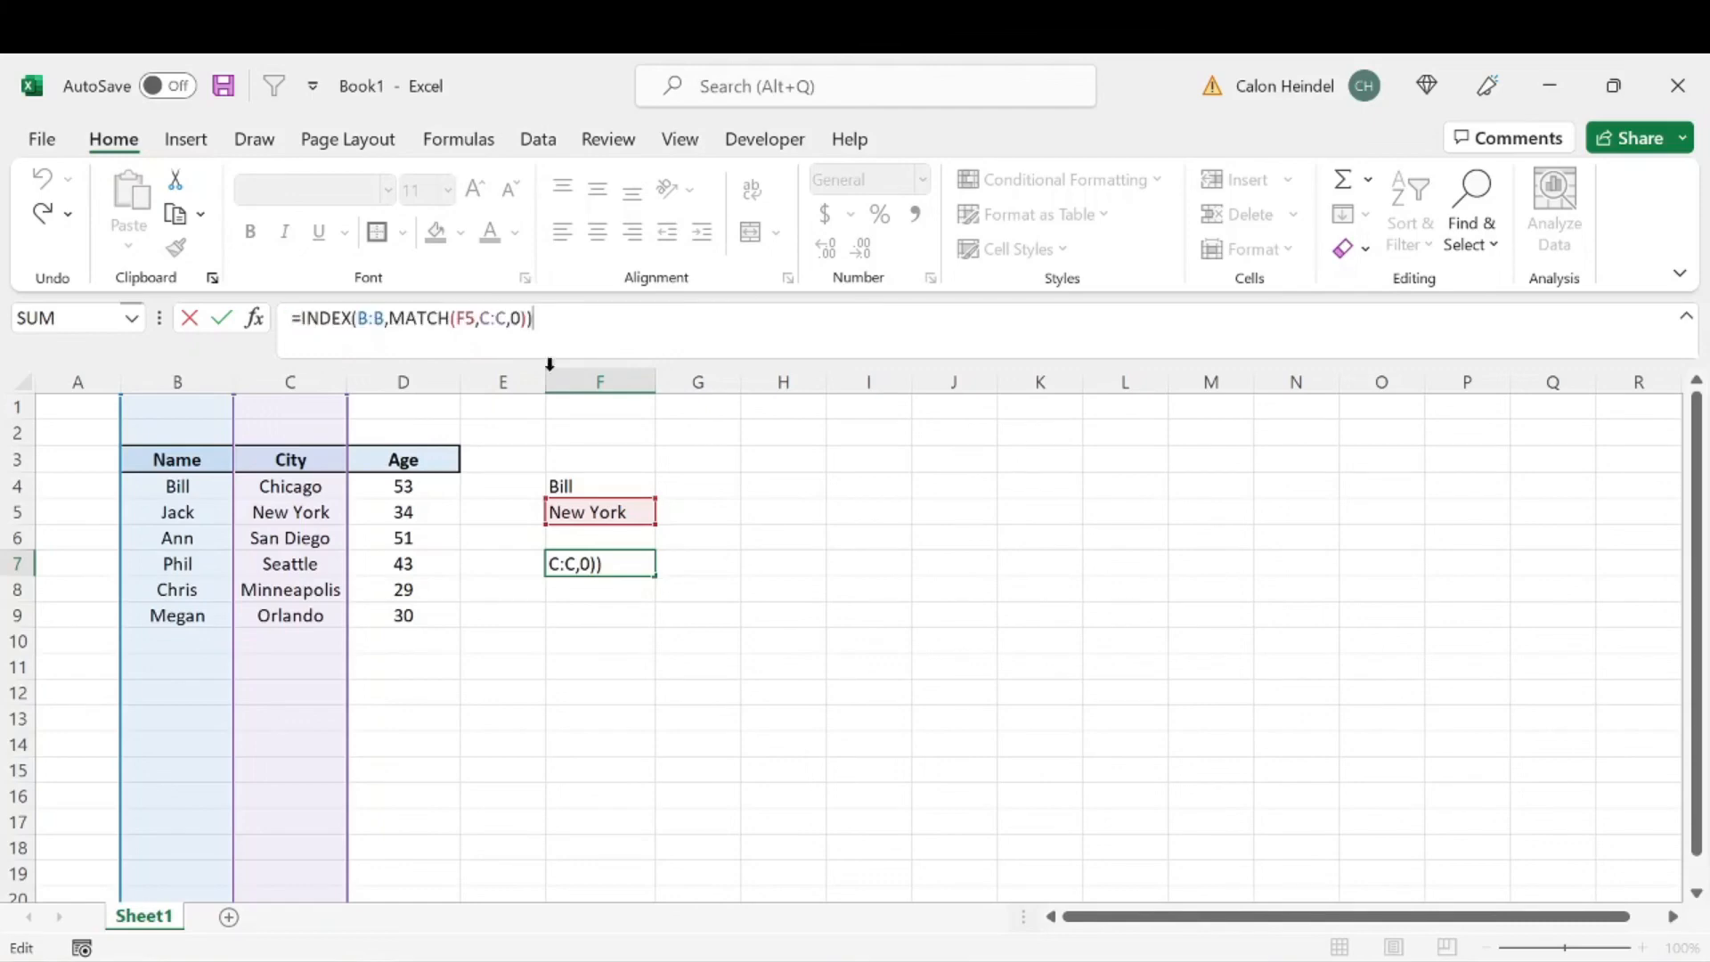